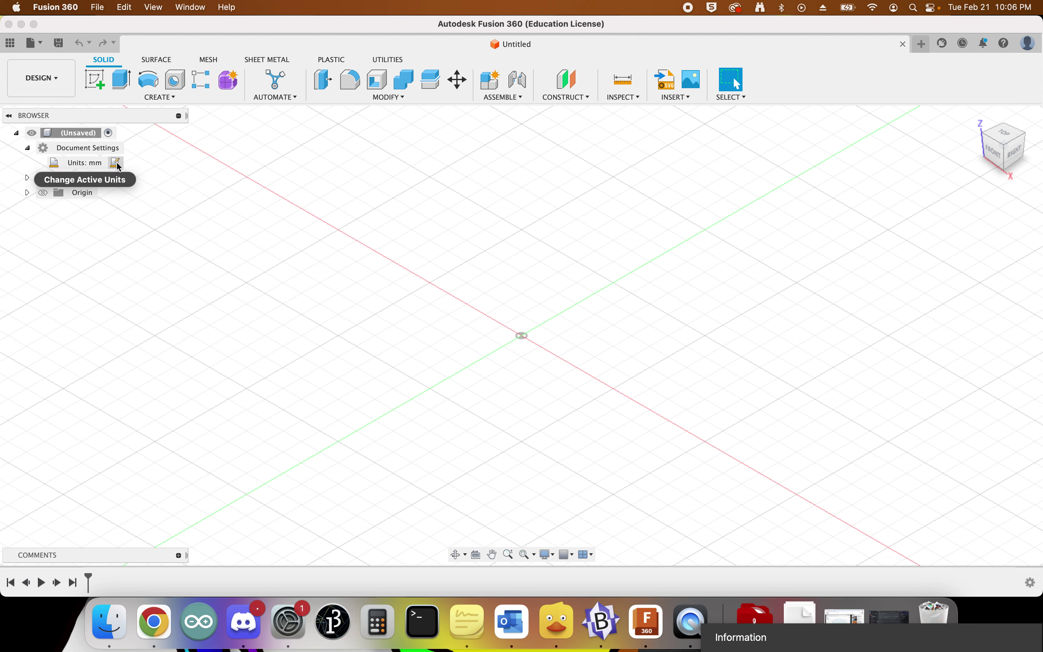
- Change the document's active units to inches
{"action": "left_click", "coordinate": [116, 163]}
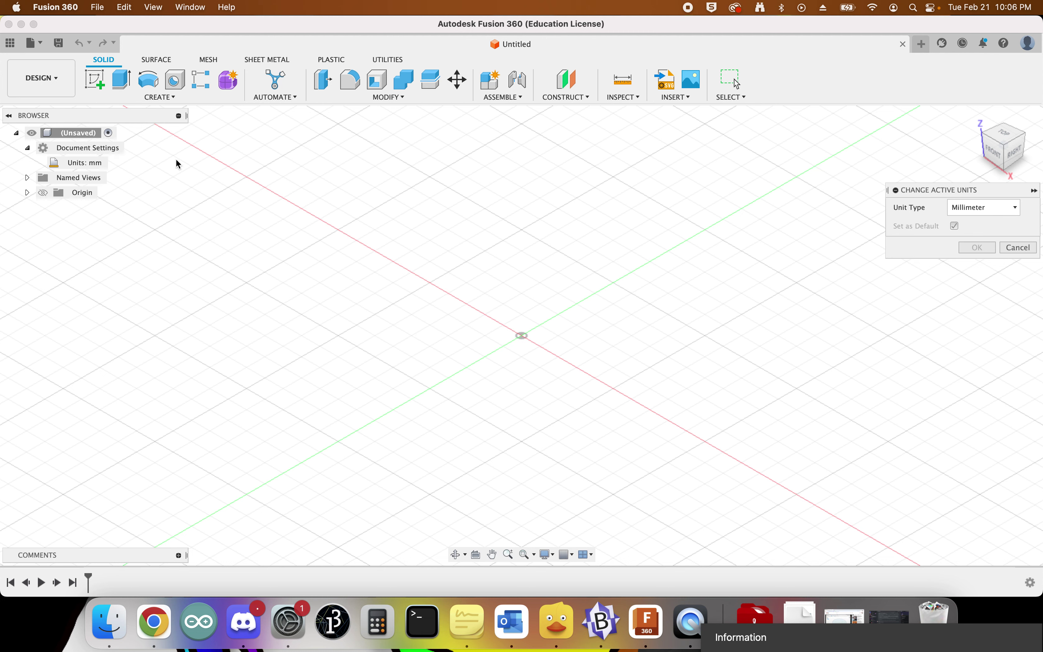
{"action": "left_click", "coordinate": [987, 208]}
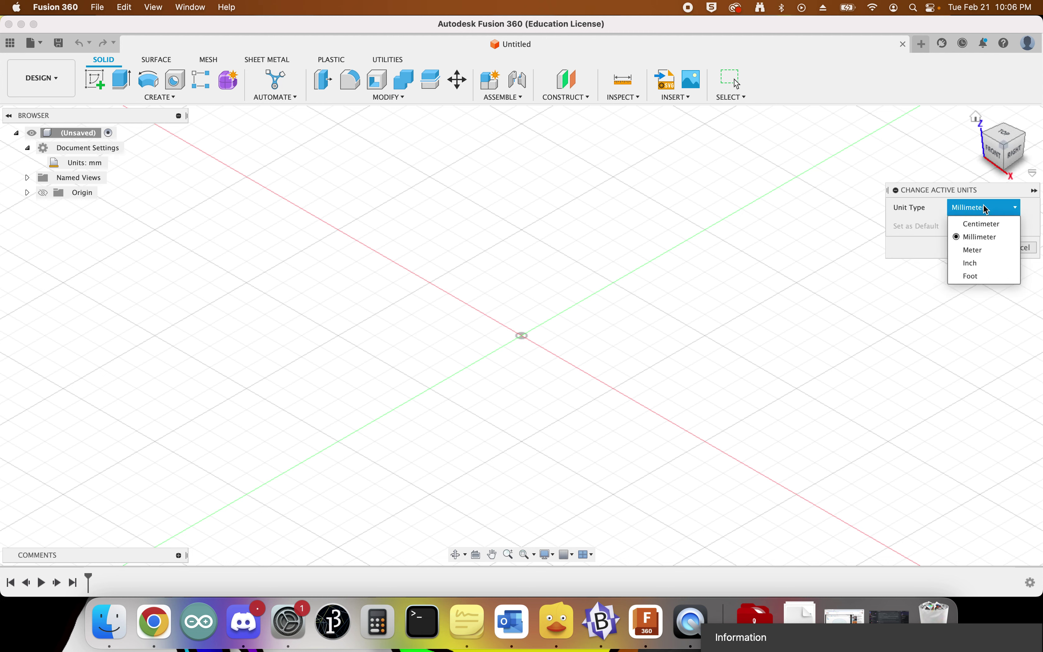
{"action": "left_click", "coordinate": [972, 263]}
{"action": "left_click", "coordinate": [988, 249]}
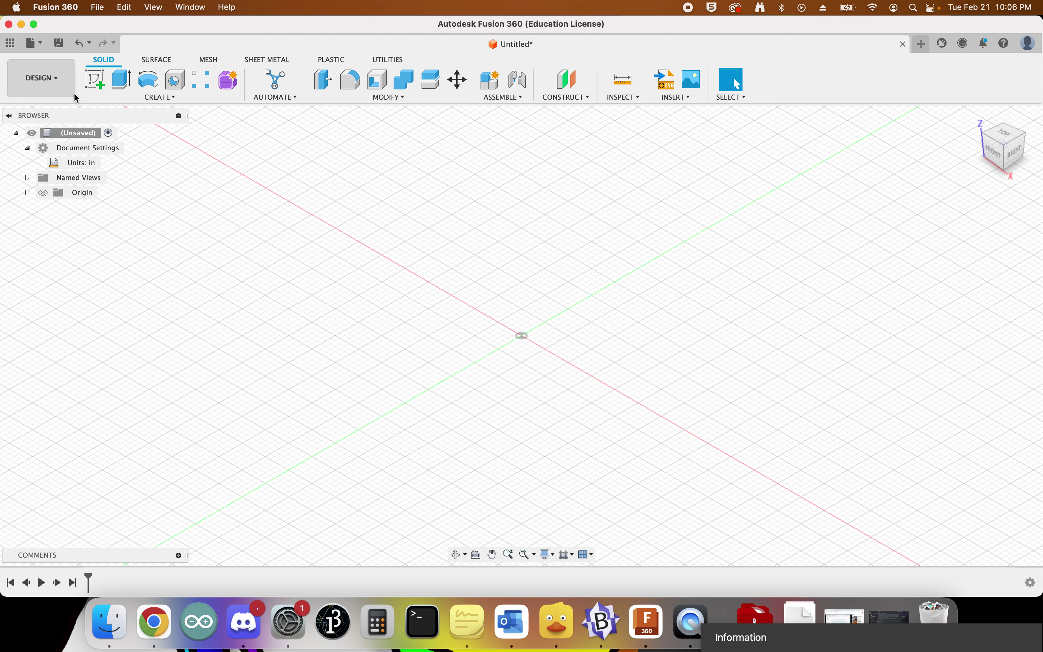
- Check the default modeling orientation in the general preferences and leave them without saving changes
{"action": "left_click", "coordinate": [25, 46]}
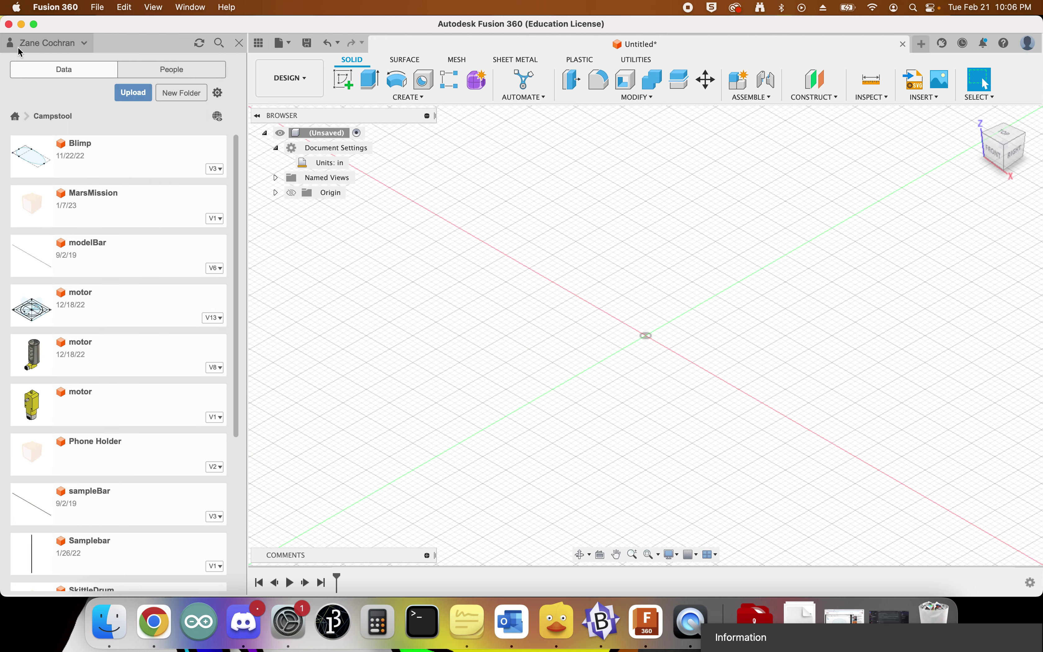
{"action": "left_click", "coordinate": [240, 44]}
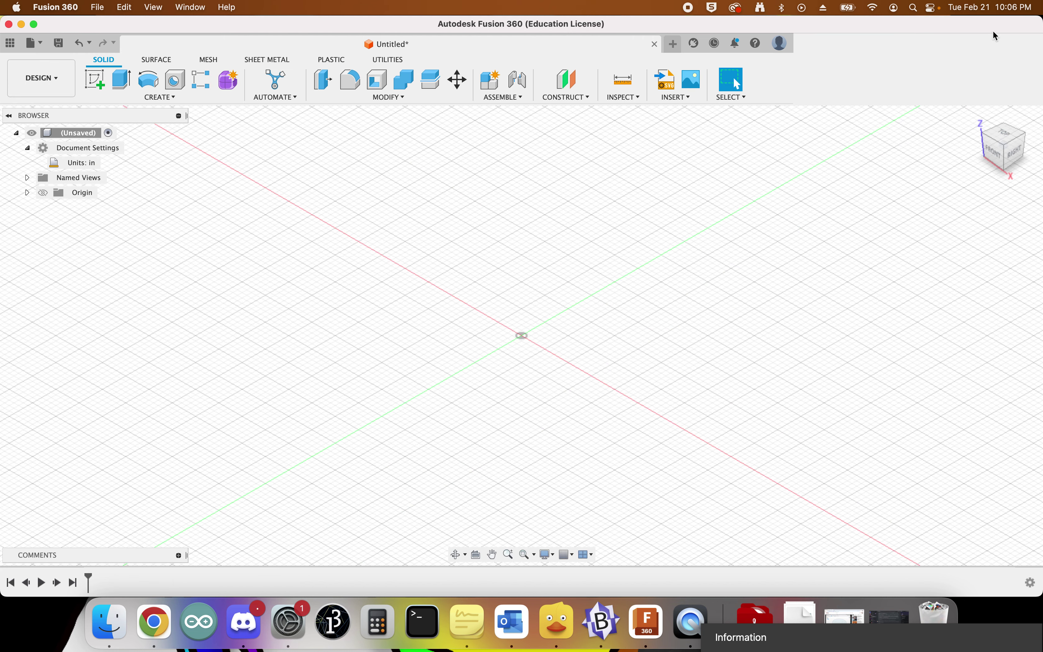
{"action": "left_click", "coordinate": [1031, 46]}
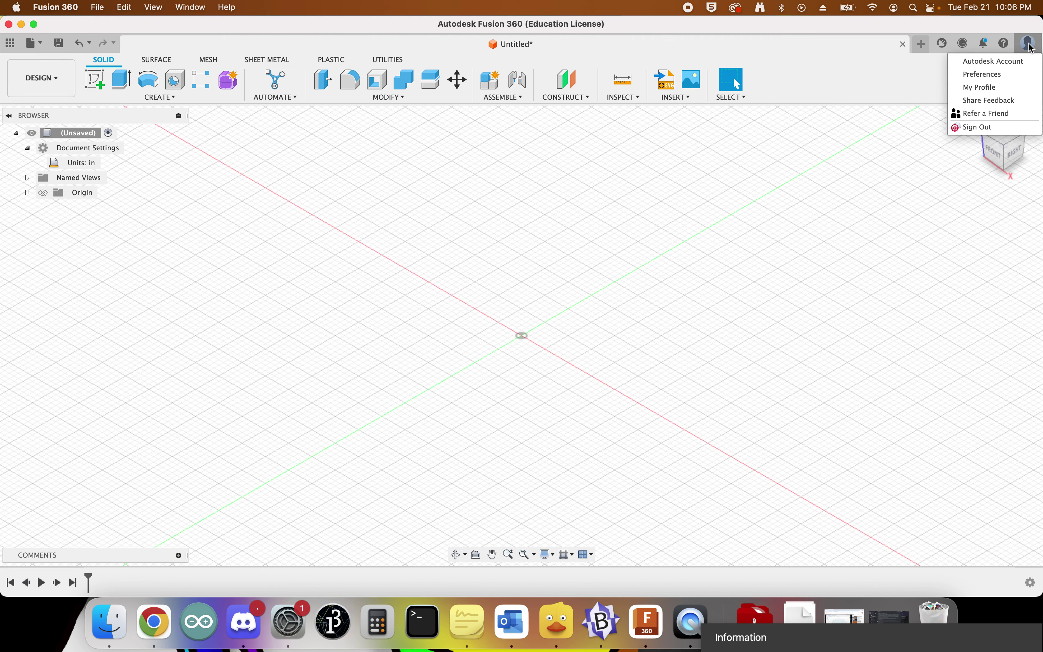
{"action": "left_click", "coordinate": [996, 81]}
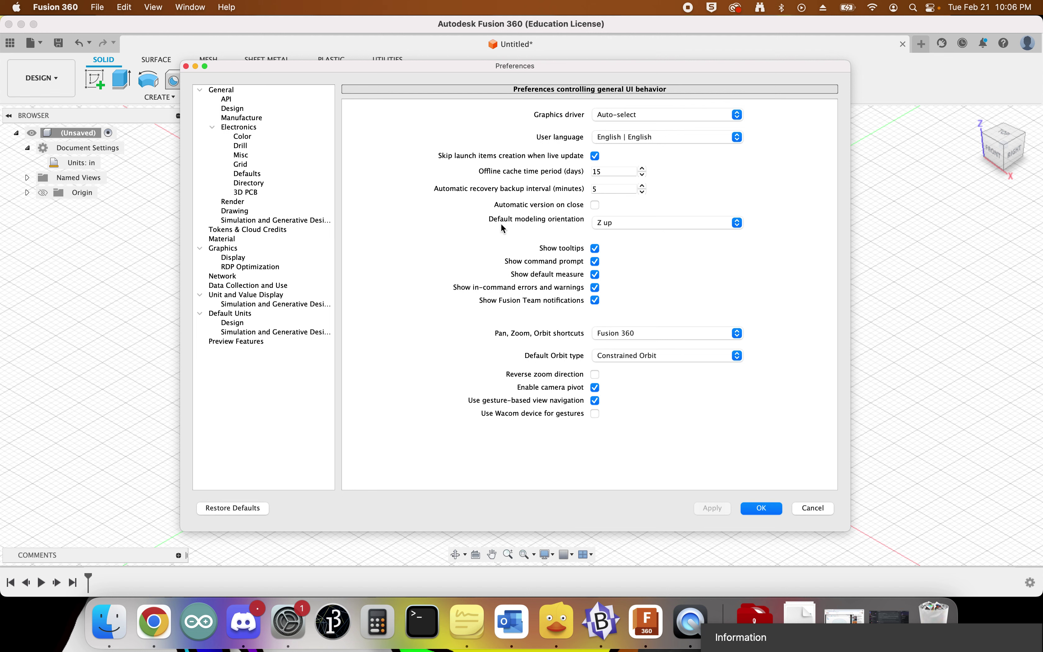
{"action": "left_click", "coordinate": [613, 223]}
{"action": "left_click", "coordinate": [613, 223]}
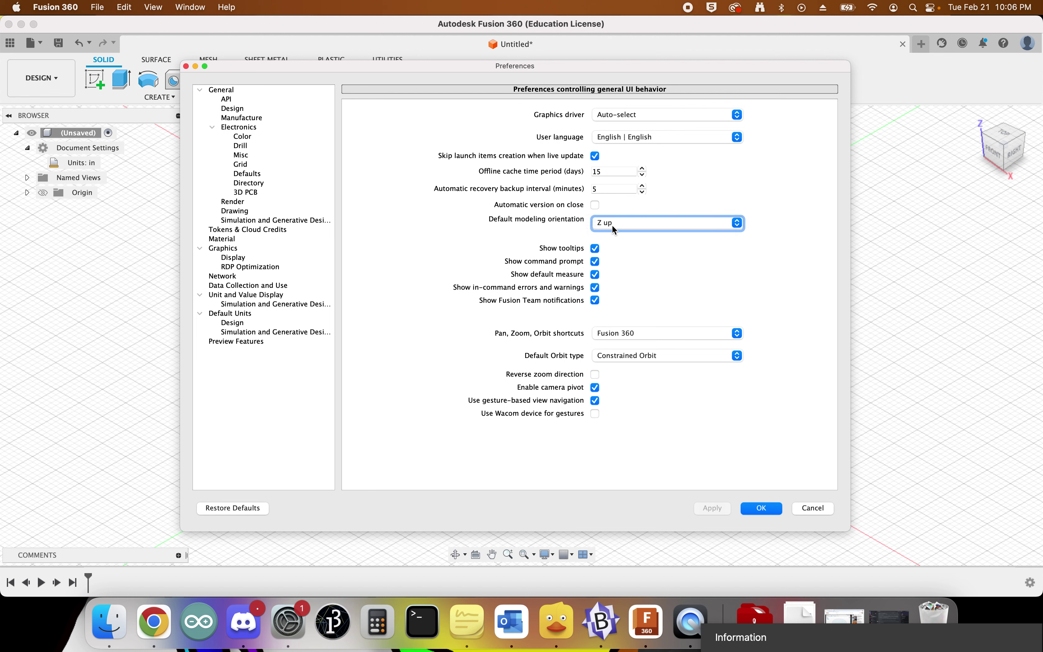
{"action": "left_click", "coordinate": [829, 508]}
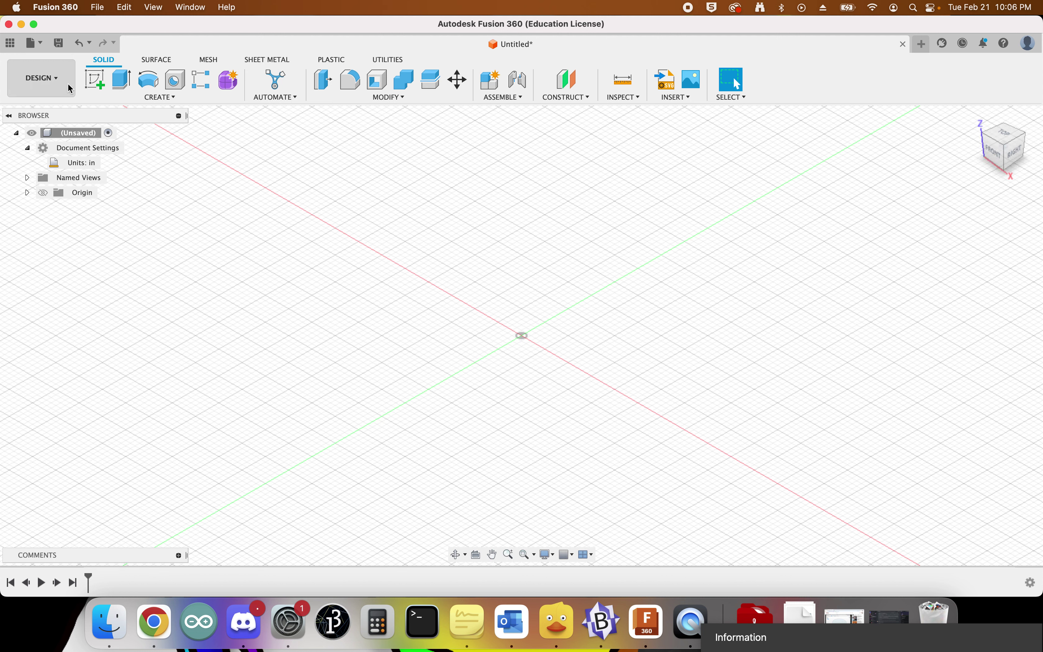
- Switch to the Manufacture workspace and open the Tool Library
{"action": "left_click", "coordinate": [57, 83]}
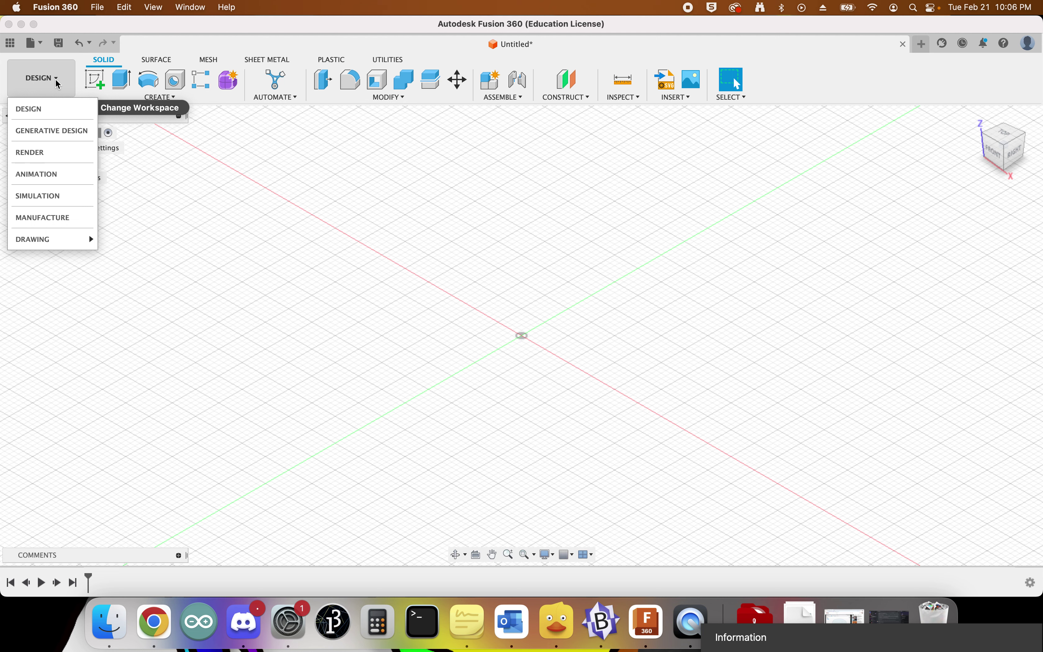
{"action": "left_click", "coordinate": [57, 220]}
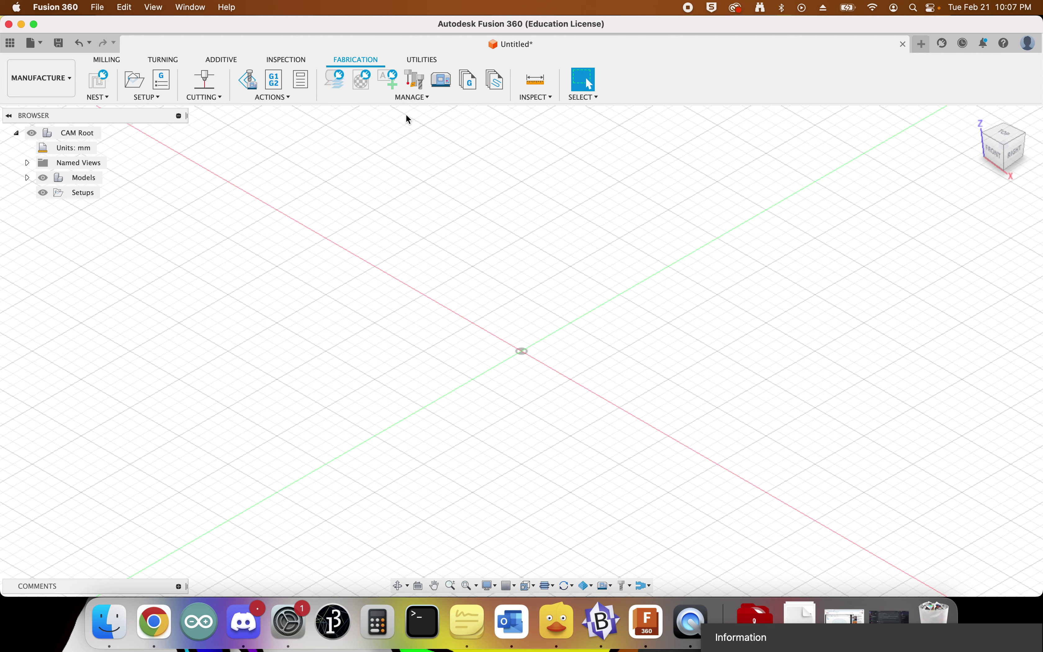
{"action": "left_click", "coordinate": [415, 100]}
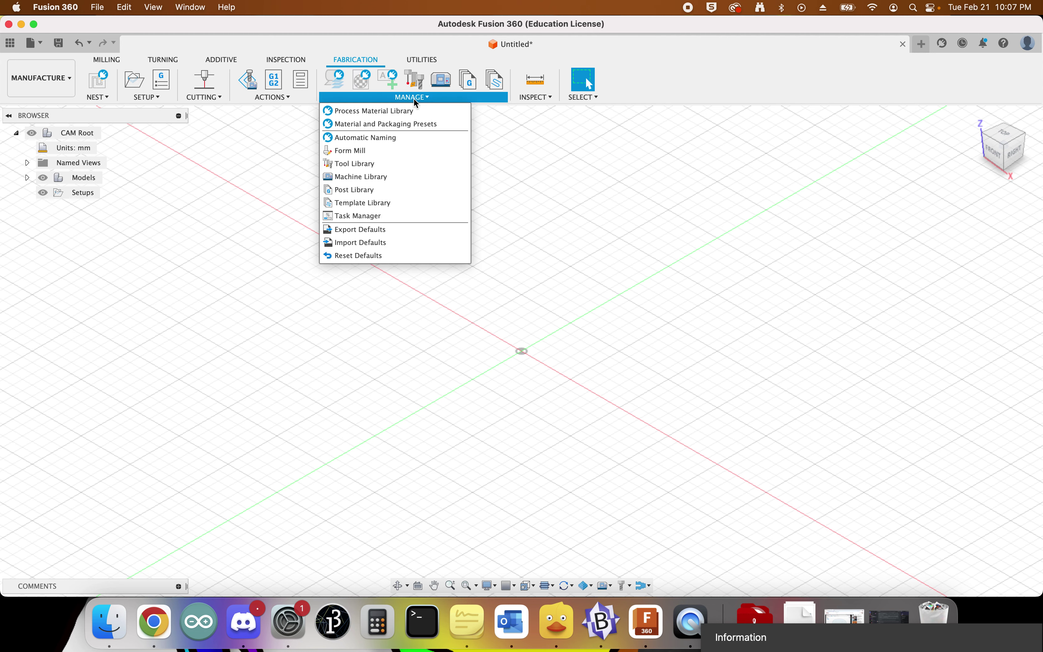
{"action": "left_click", "coordinate": [367, 163]}
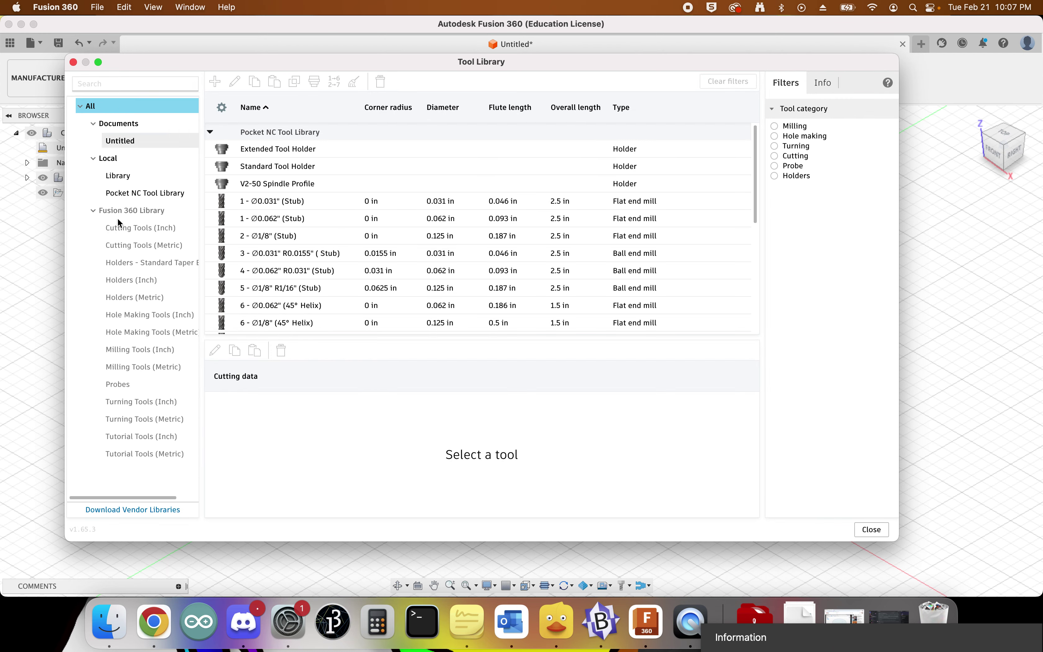
- Create a new plasma cutter tool in the local Library with the description "RazorCut 45A"
{"action": "left_click", "coordinate": [121, 177]}
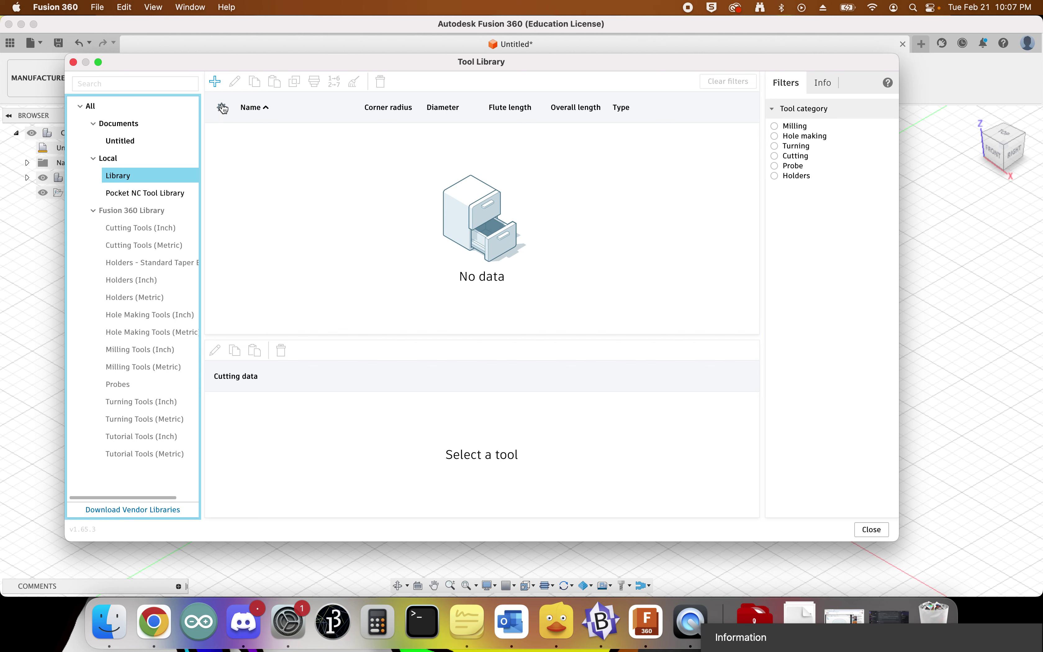
{"action": "left_click", "coordinate": [215, 83]}
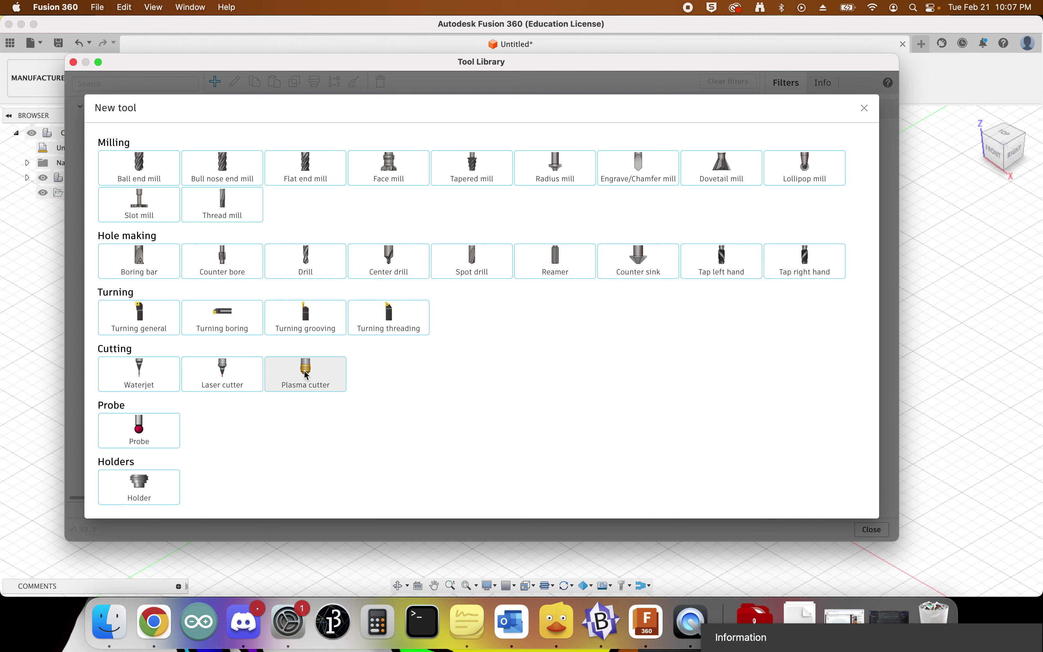
{"action": "left_click", "coordinate": [320, 371]}
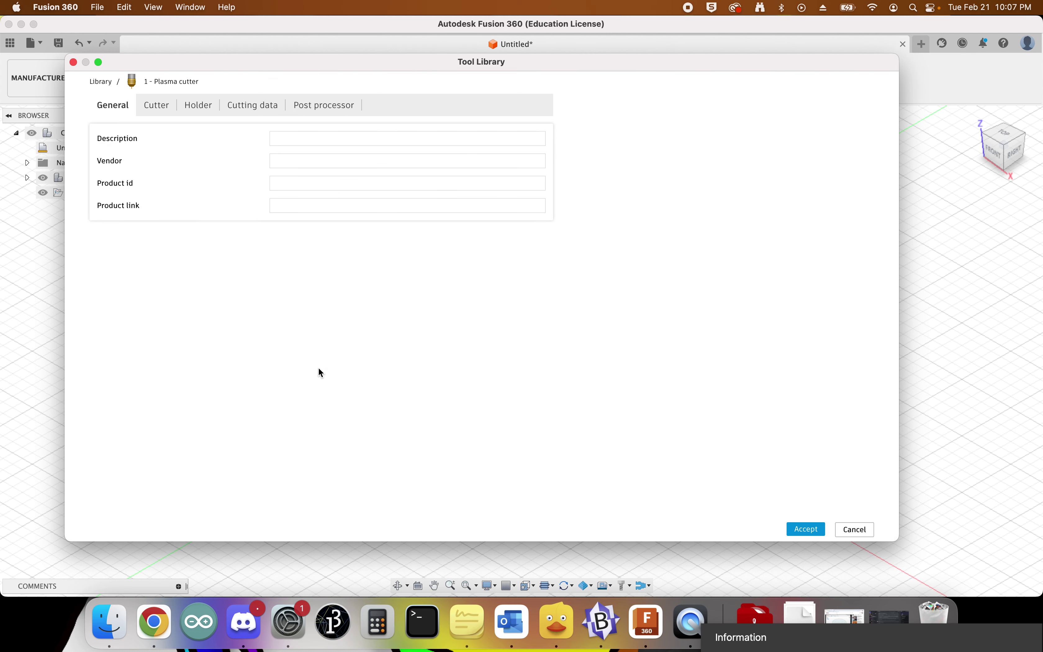
{"action": "left_click", "coordinate": [286, 144]}
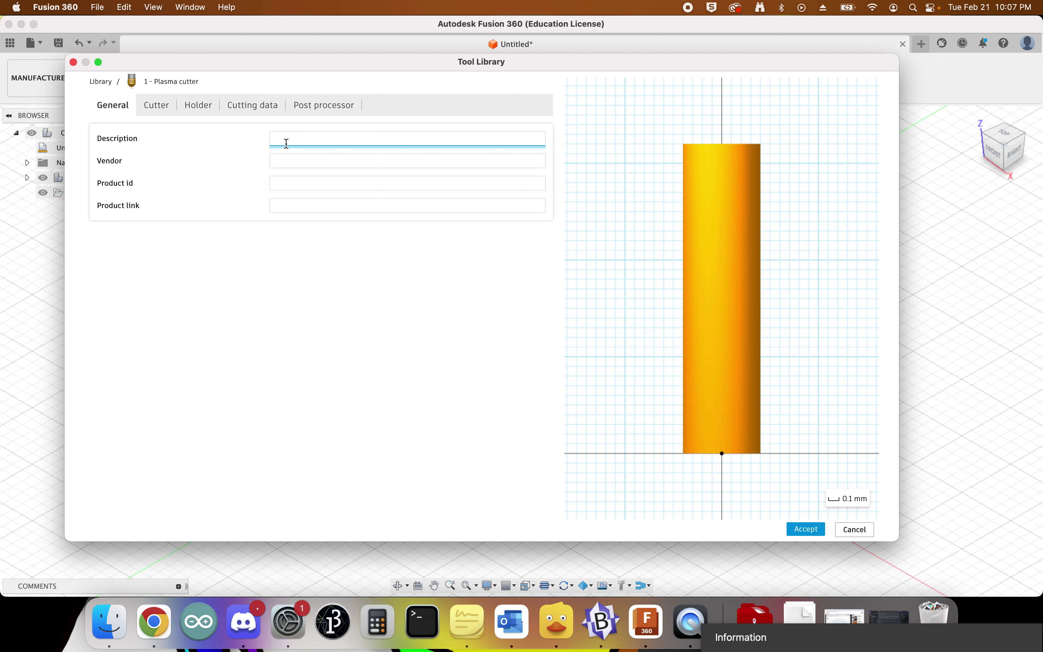
{"action": "type", "text": "RazorCut 45A"}
- Define the cutter geometry in inches with a nozzle diameter of 1 in and a kerf width of 0.055 in
{"action": "left_click", "coordinate": [157, 108]}
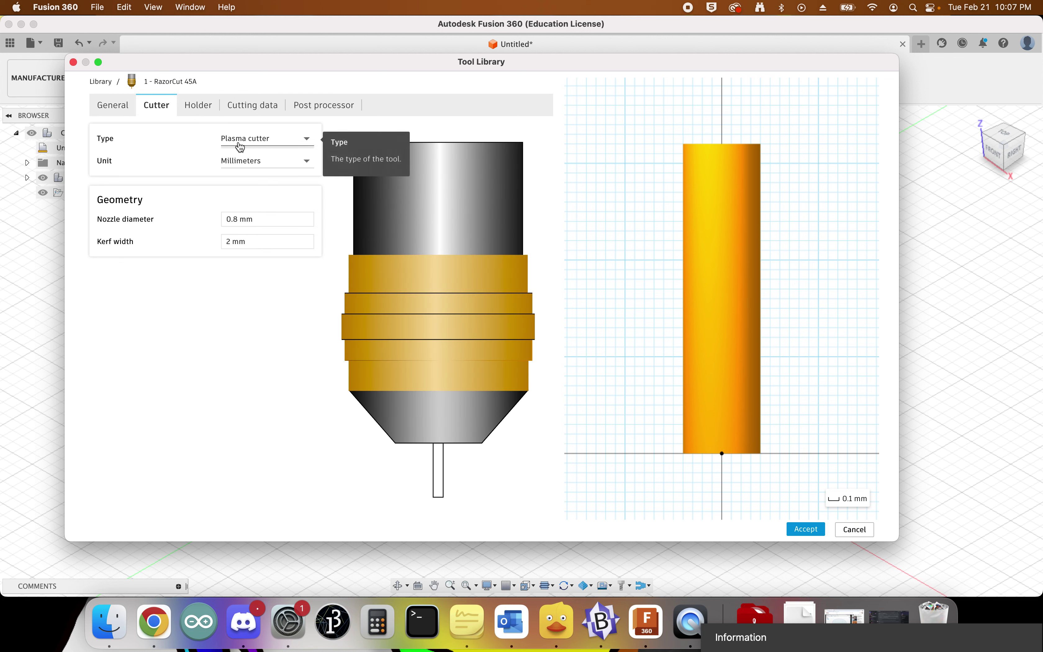
{"action": "left_click", "coordinate": [244, 167]}
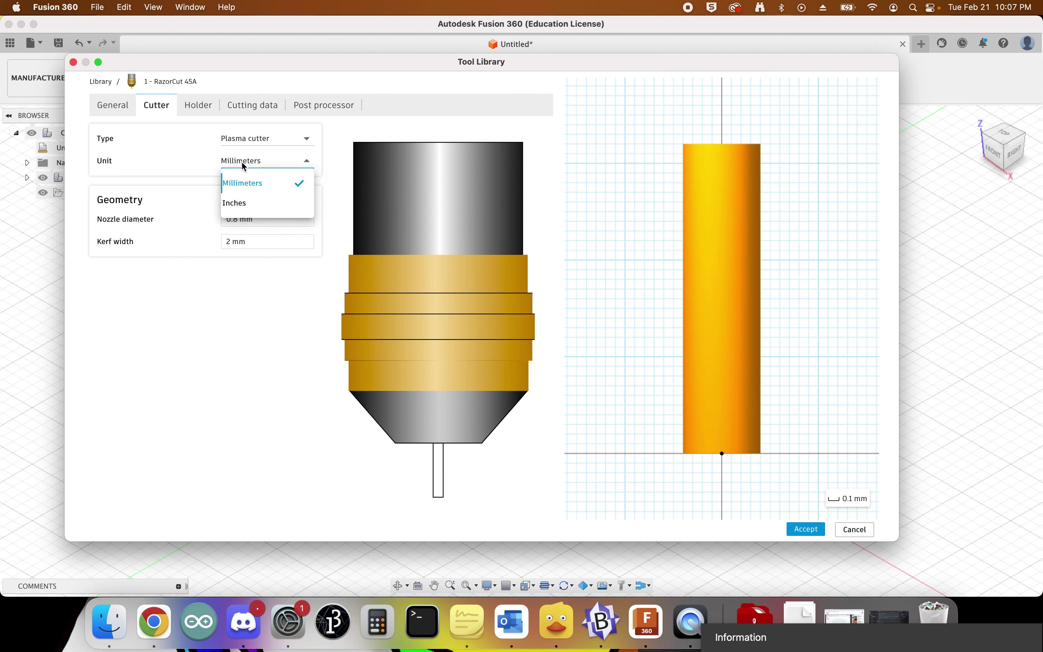
{"action": "left_click", "coordinate": [235, 207]}
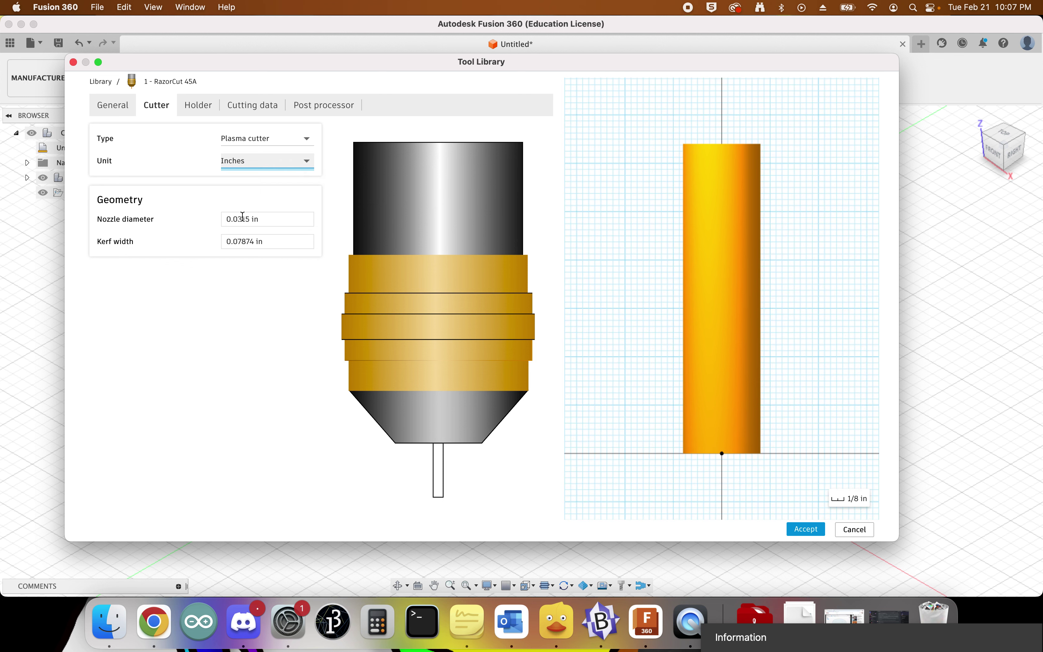
{"action": "left_click", "coordinate": [266, 216]}
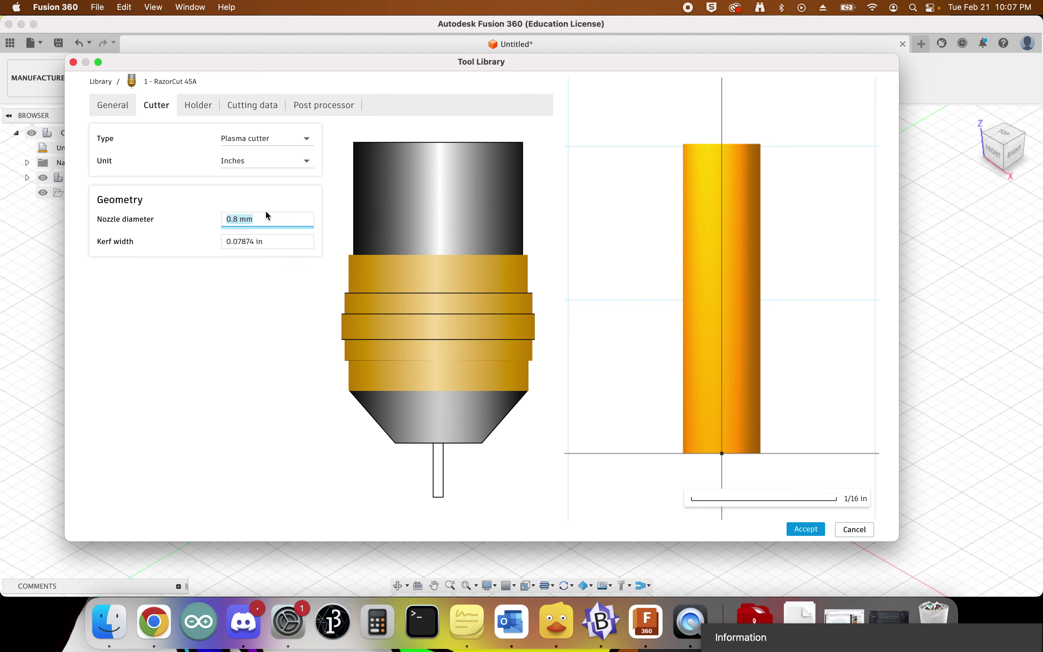
{"action": "type", "text": "1"}
{"action": "left_click", "coordinate": [278, 240]}
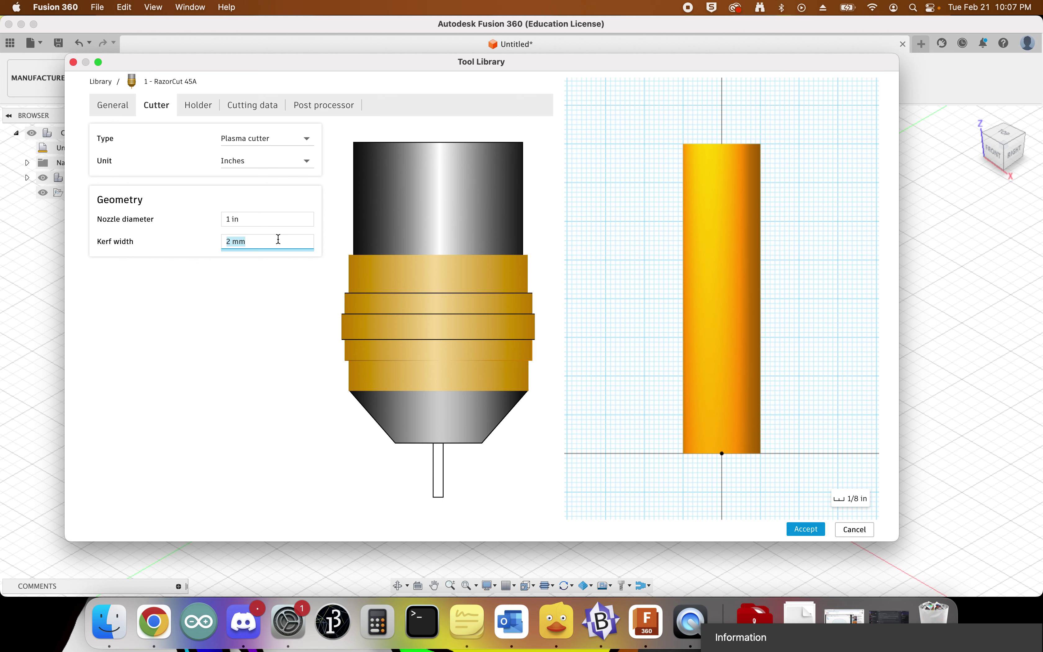
{"action": "type", "text": "0.055"}
- Set the cutting feedrate of the tool's default preset to 150 in/min
{"action": "left_click", "coordinate": [240, 113]}
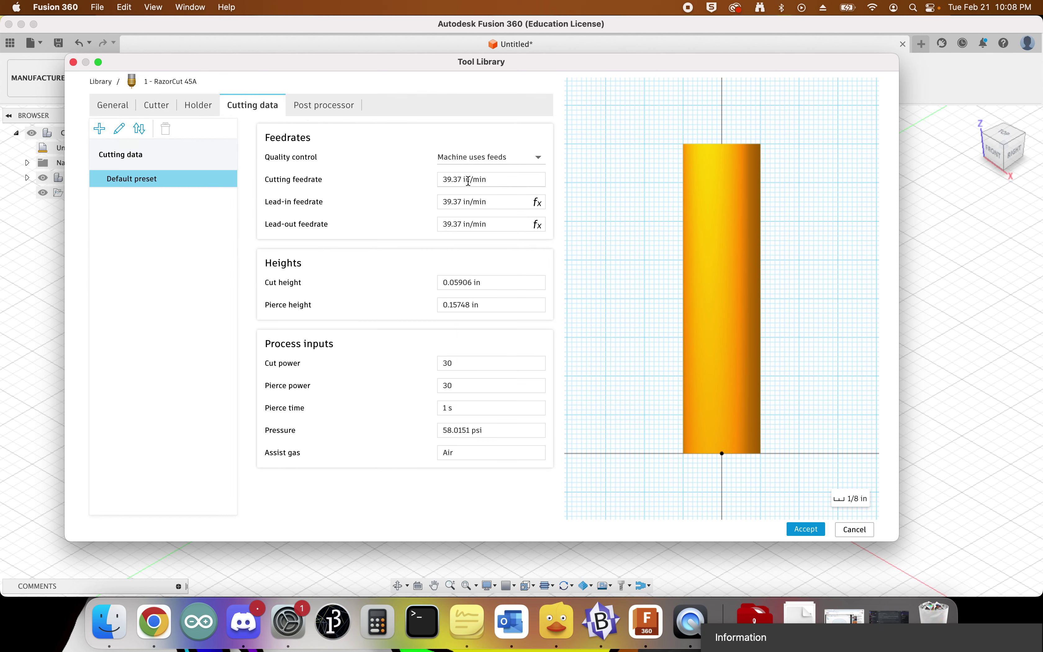
{"action": "mouse_move", "coordinate": [497, 177]}
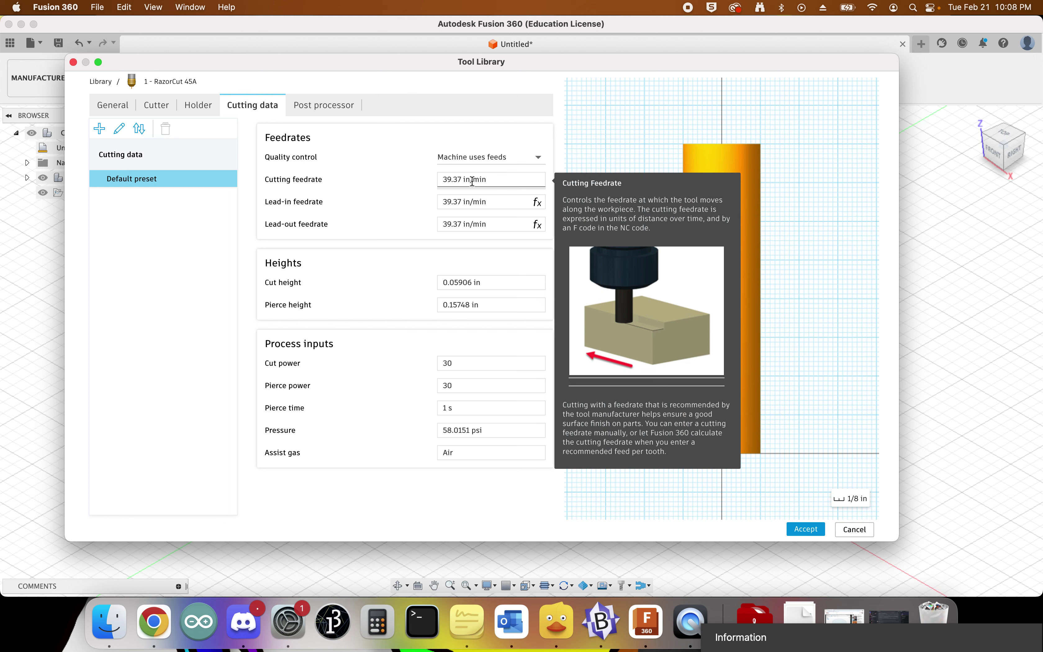
{"action": "left_click", "coordinate": [492, 177]}
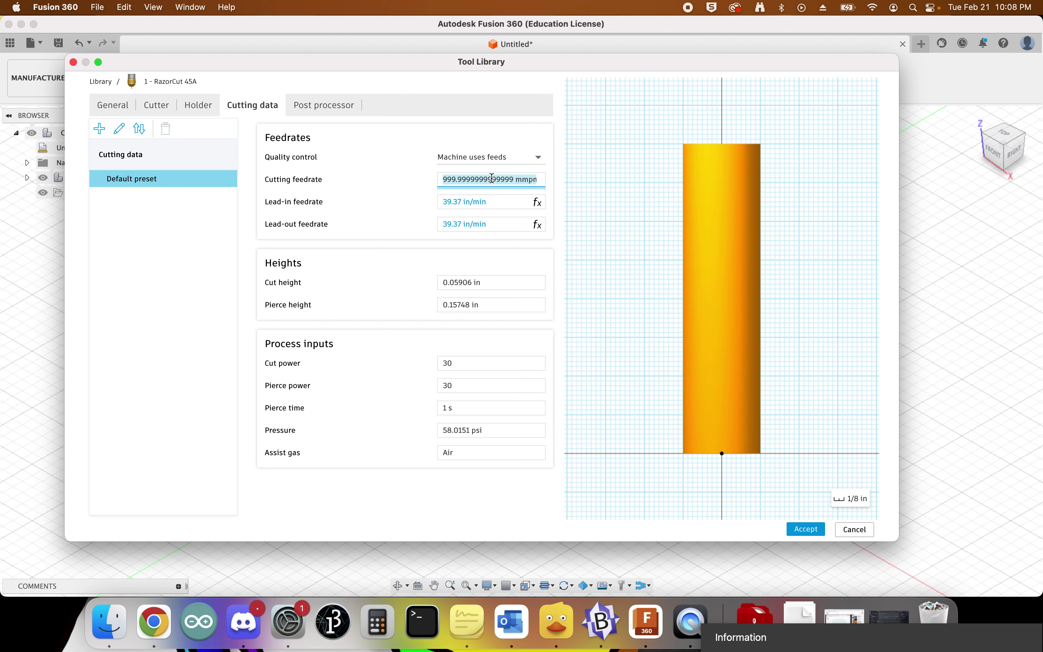
{"action": "type", "text": "150"}
- Look up the plasma cutter settings in the Discord chat and set the lead-in feedrate to 50 in/min in Fusion 360
{"action": "left_click", "coordinate": [501, 202]}
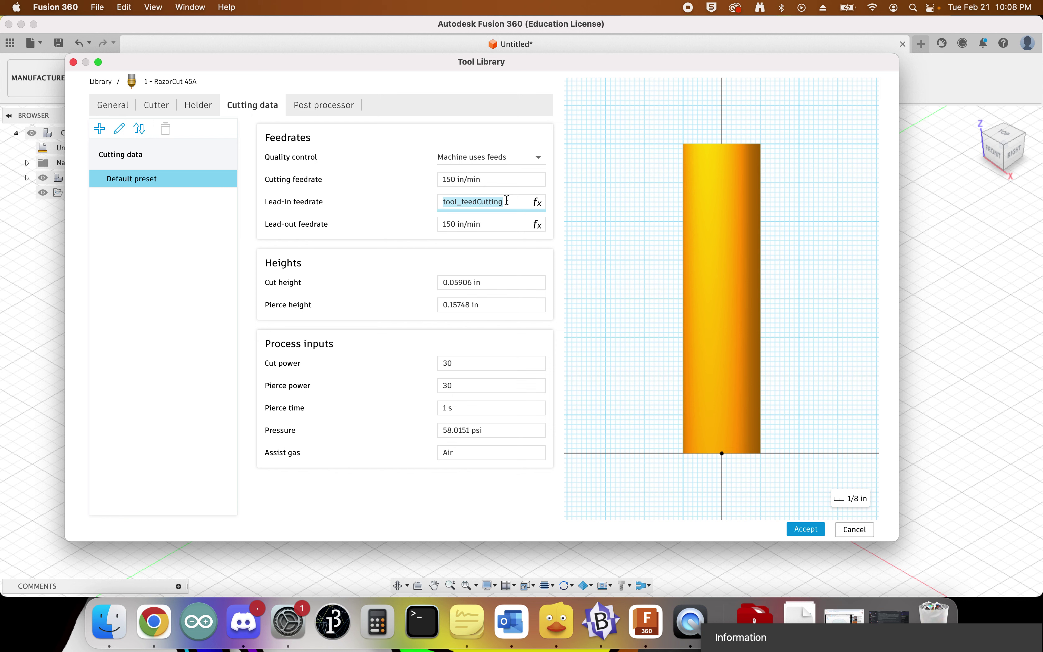
{"action": "left_click", "coordinate": [242, 623]}
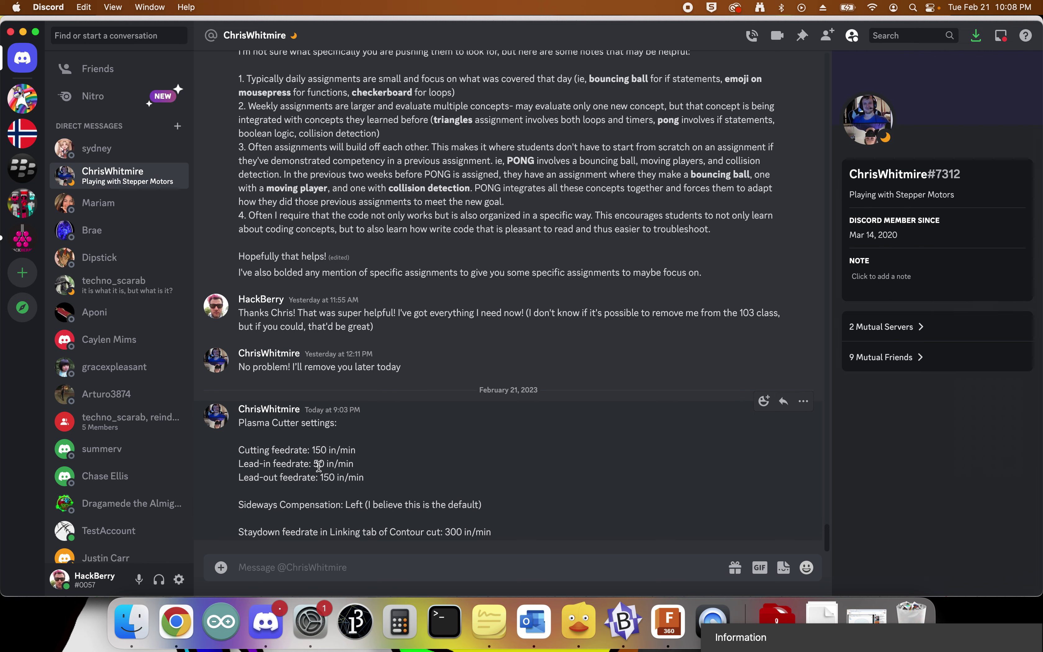
{"action": "left_click", "coordinate": [183, 629]}
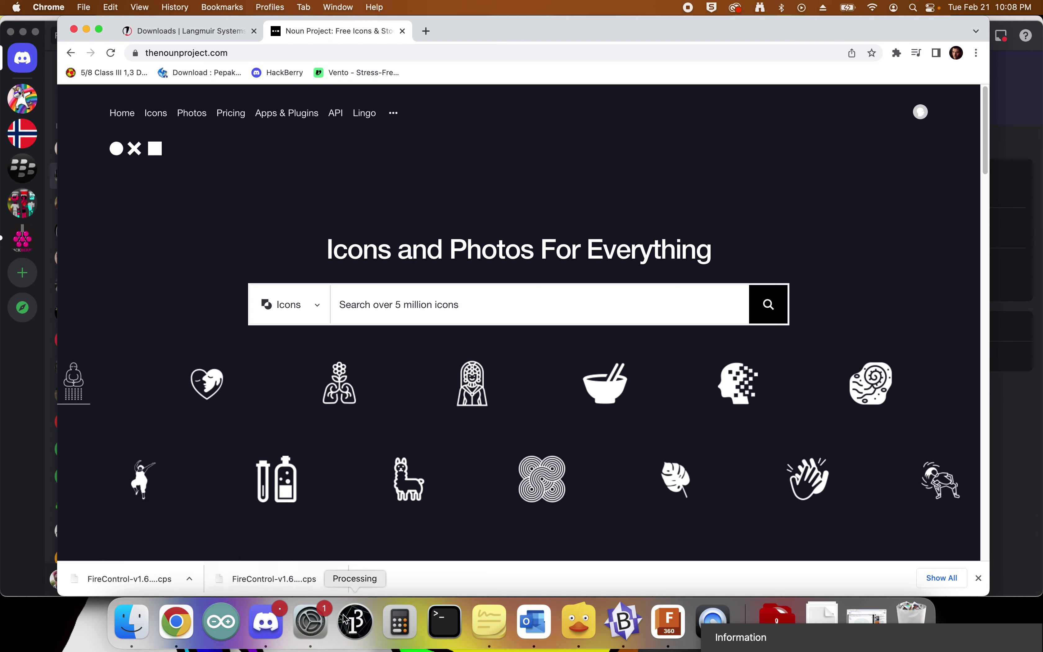
{"action": "left_click", "coordinate": [668, 621]}
{"action": "left_click", "coordinate": [493, 202]}
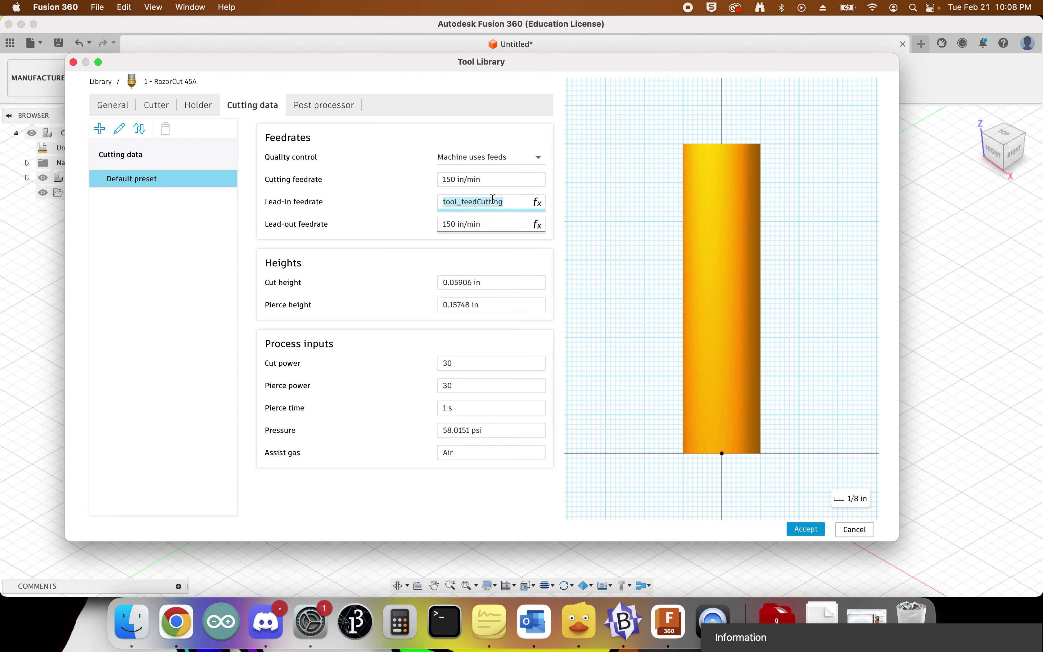
{"action": "type", "text": "50"}
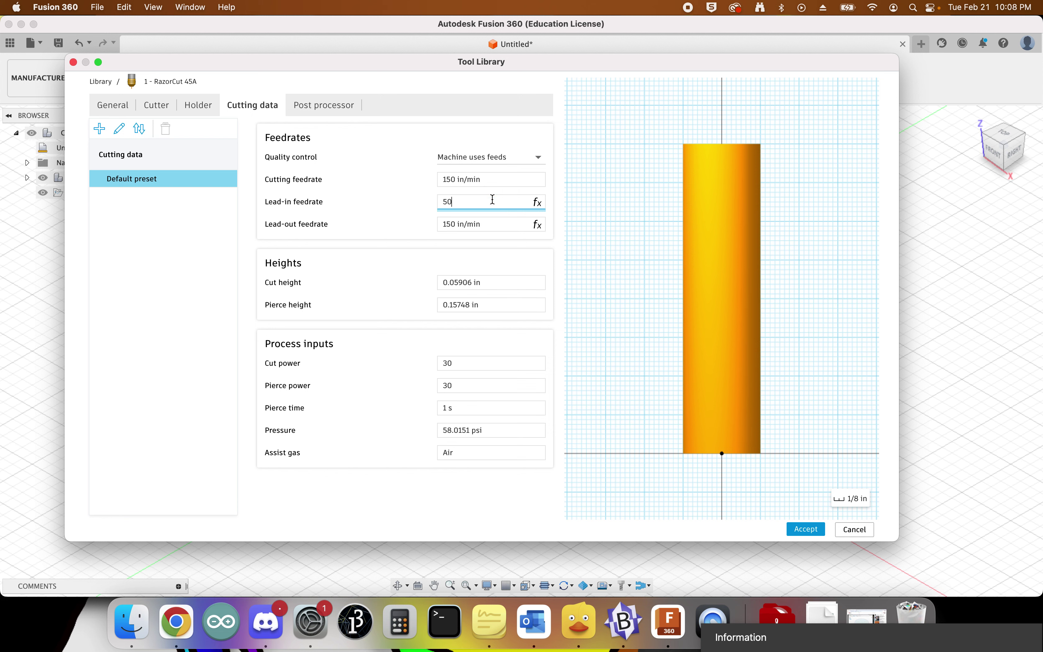
- Set the lead-out feedrate to 150 in/min, then save the tool and close the Tool Library
{"action": "left_click", "coordinate": [473, 226]}
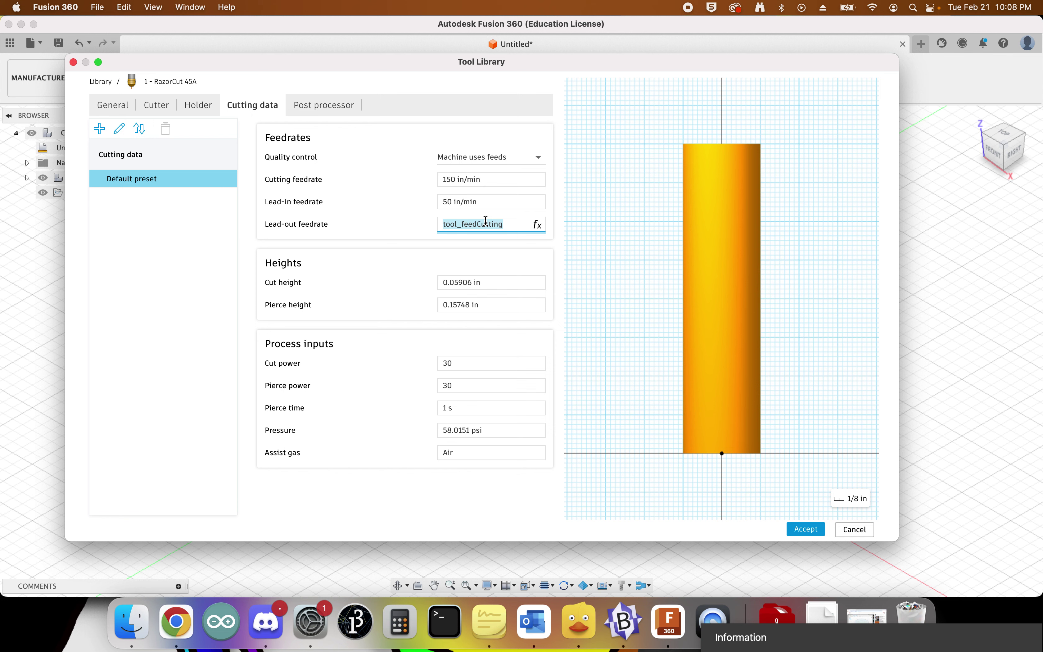
{"action": "type", "text": "150"}
{"action": "left_click", "coordinate": [488, 202]}
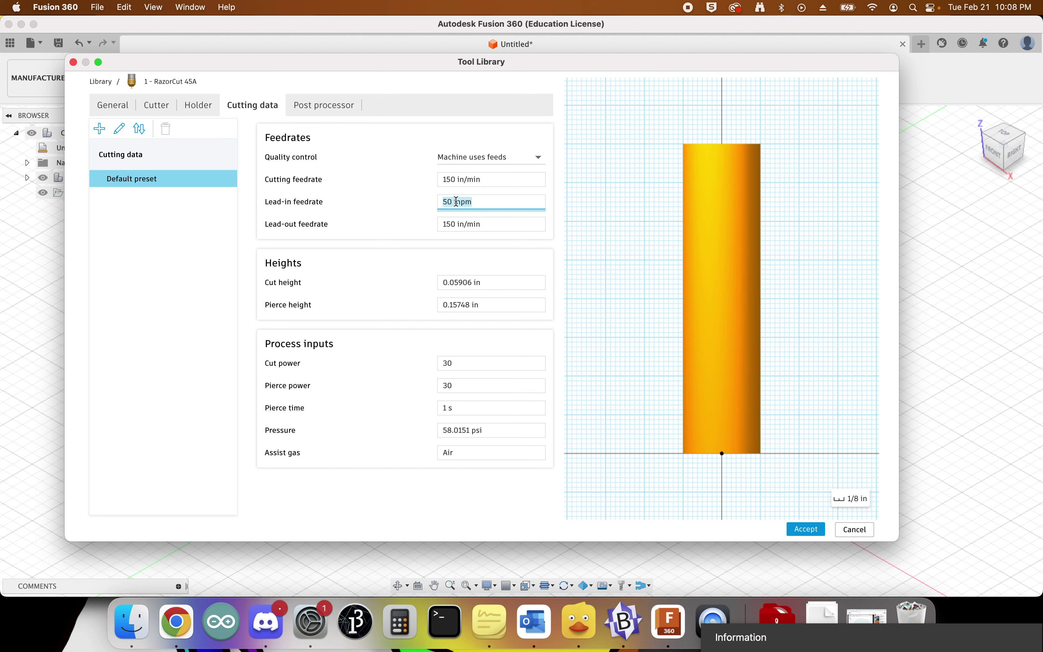
{"action": "mouse_move", "coordinate": [457, 223]}
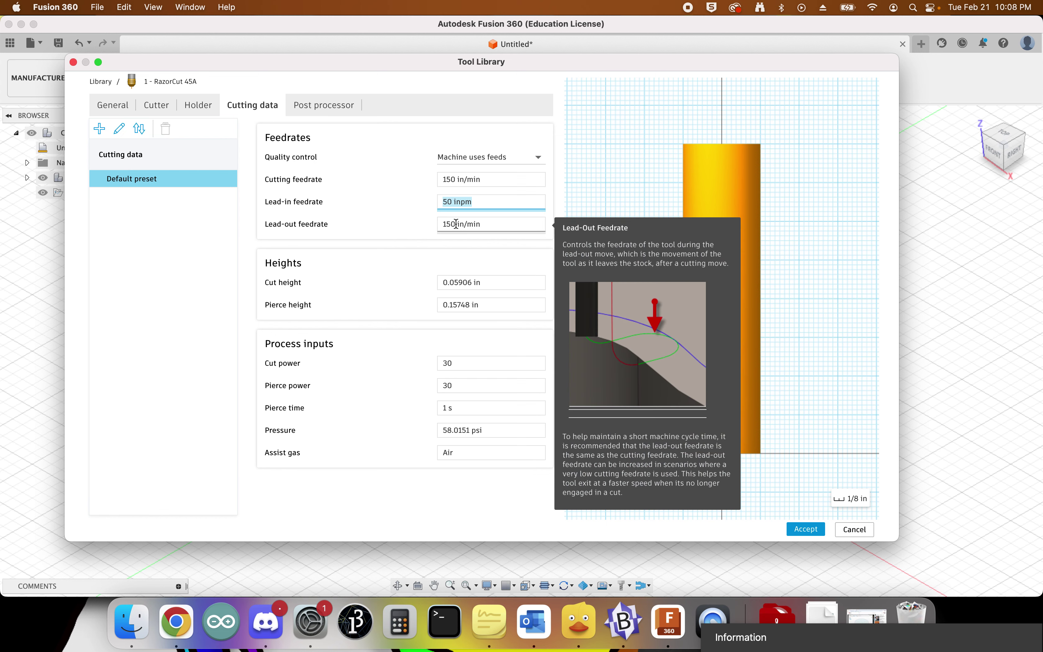
{"action": "left_click", "coordinate": [804, 530]}
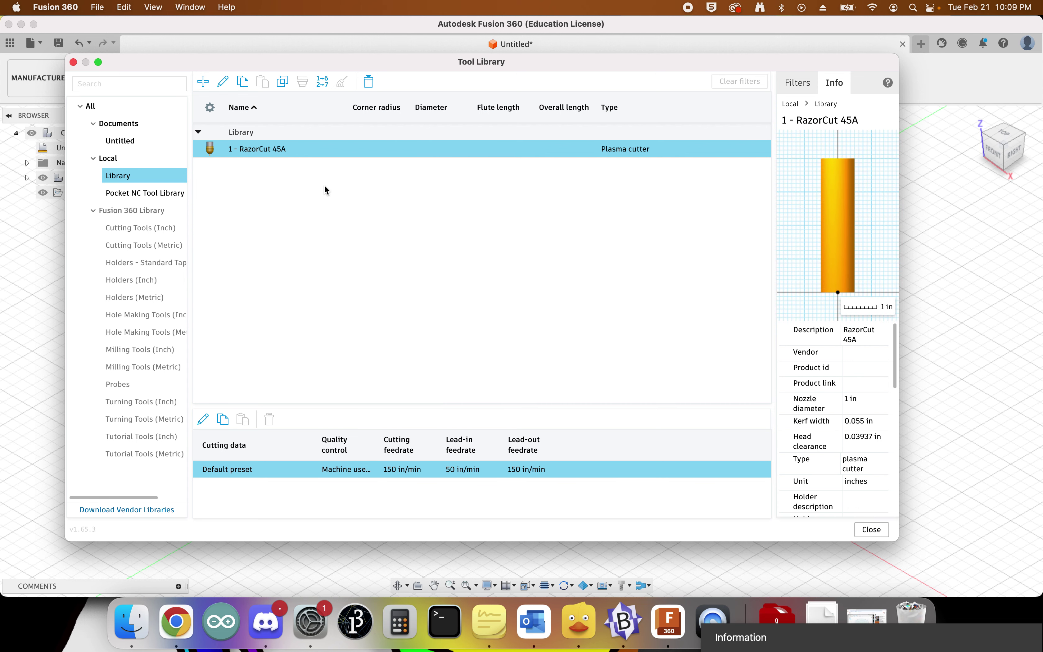
{"action": "left_click", "coordinate": [871, 530]}
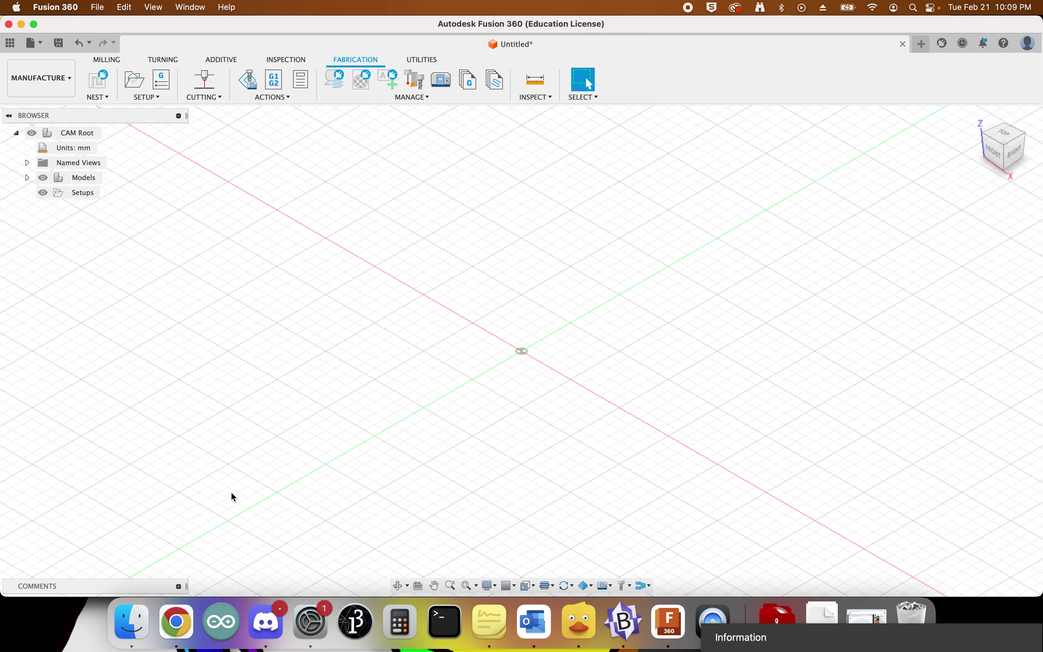
- Switch to Chrome and download Fusion 360 Post v1.6 for CrossFire with Z-Axis from the Langmuir Systems downloads page
{"action": "left_click", "coordinate": [176, 620]}
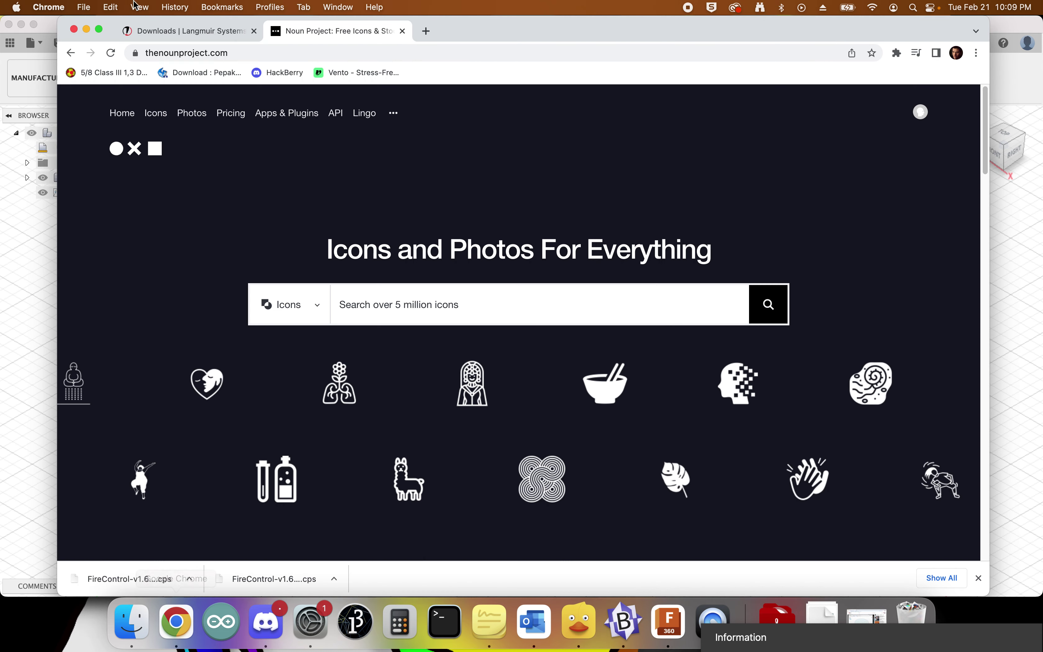
{"action": "left_click", "coordinate": [202, 35]}
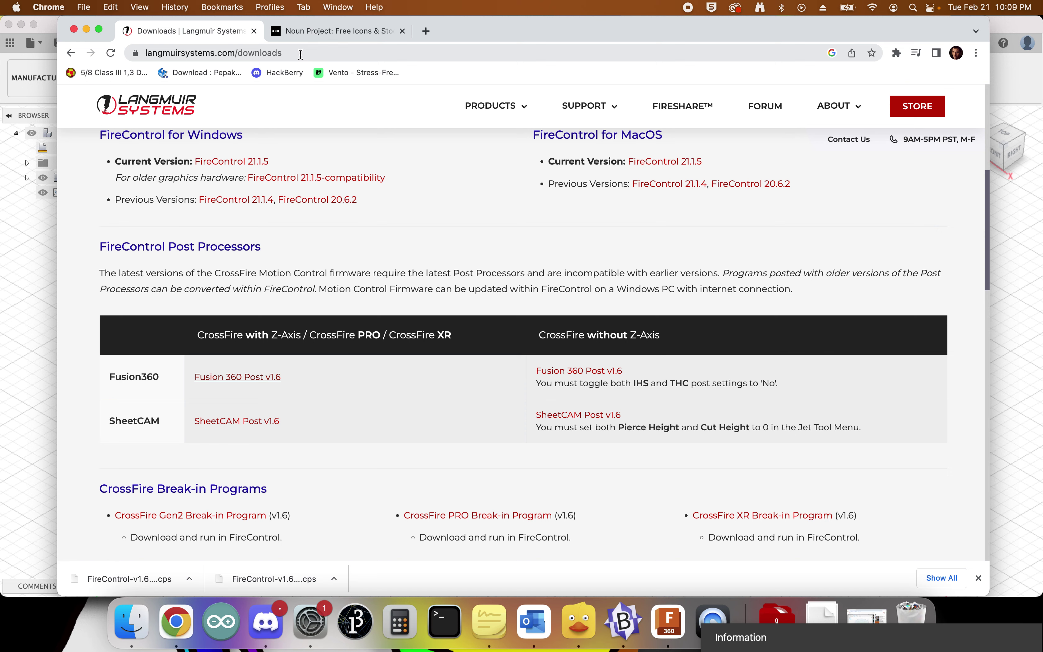
{"action": "scroll", "coordinate": [416, 343], "scroll_direction": "up", "scroll_amount": 8}
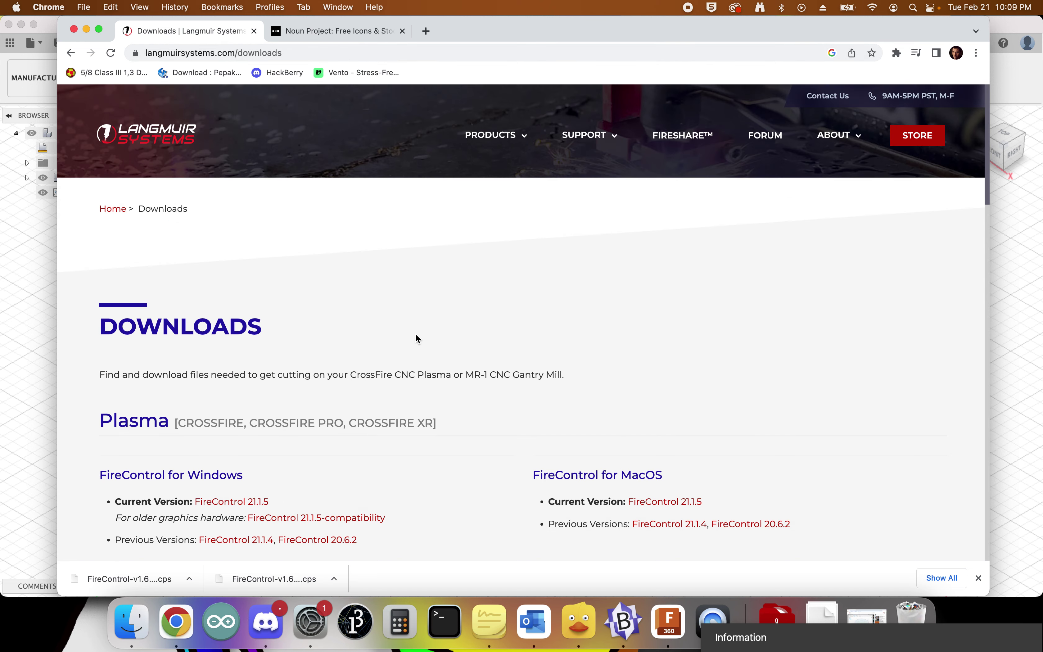
{"action": "scroll", "coordinate": [395, 351], "scroll_direction": "down", "scroll_amount": 3}
{"action": "scroll", "coordinate": [395, 354], "scroll_direction": "down", "scroll_amount": 6}
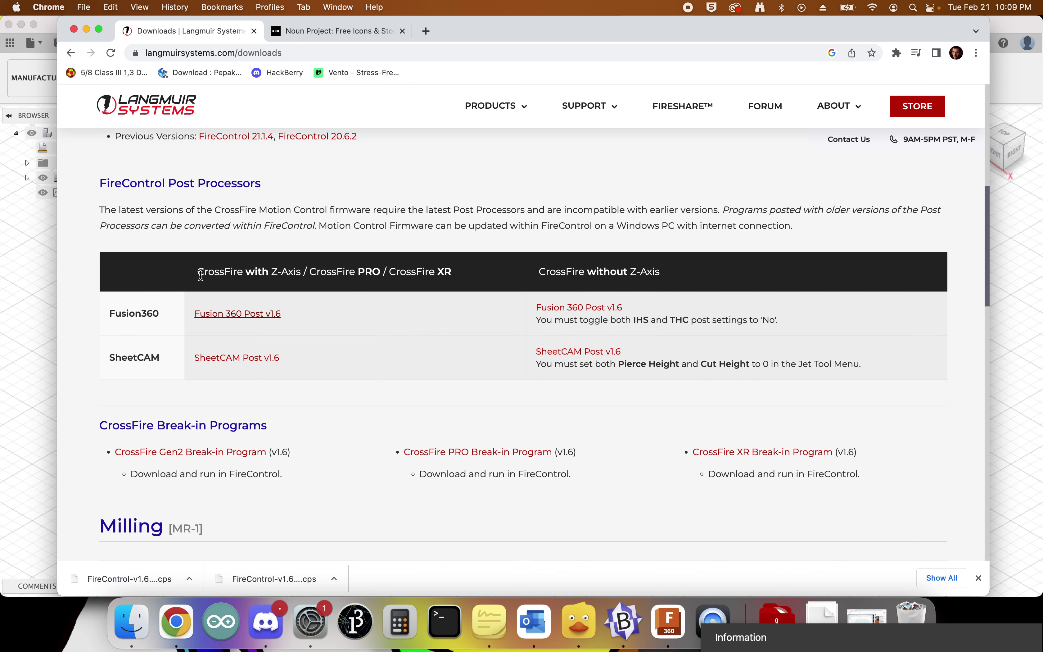
{"action": "left_click", "coordinate": [250, 318]}
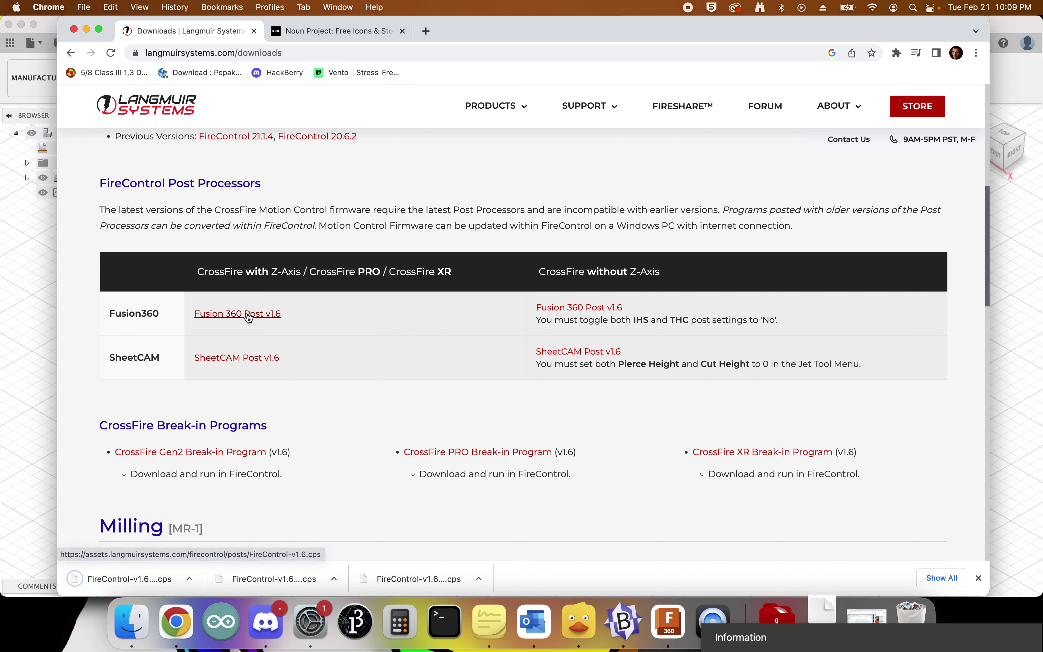
- Return to Fusion 360, start an NC program and import FireControl-v1.6 (2).cps into the local post library
{"action": "left_click", "coordinate": [48, 330]}
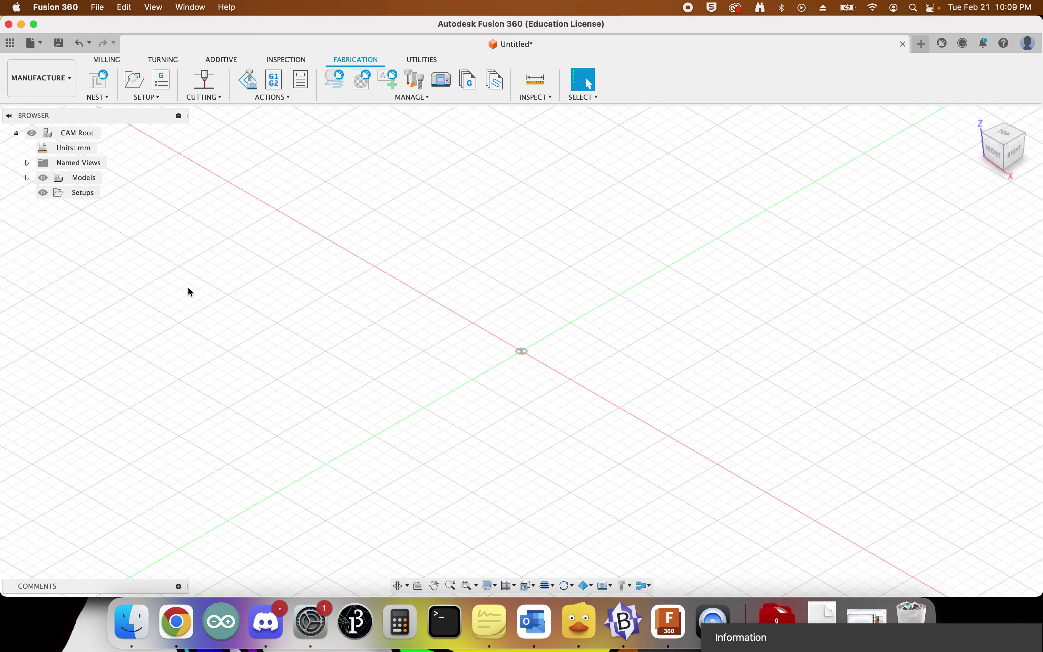
{"action": "left_click", "coordinate": [274, 89]}
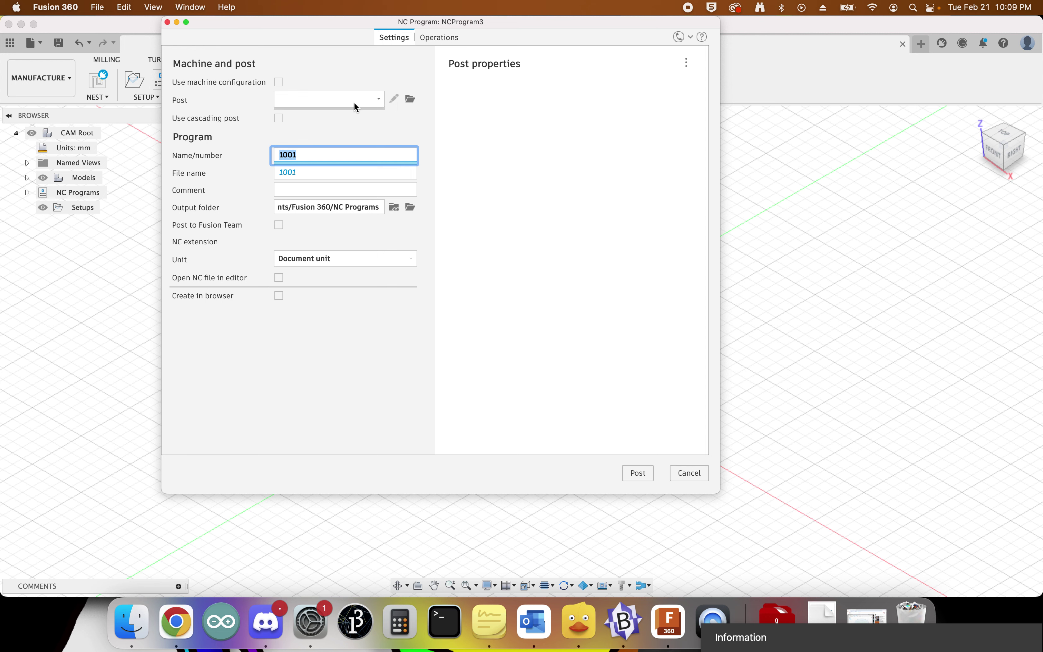
{"action": "left_click", "coordinate": [409, 100]}
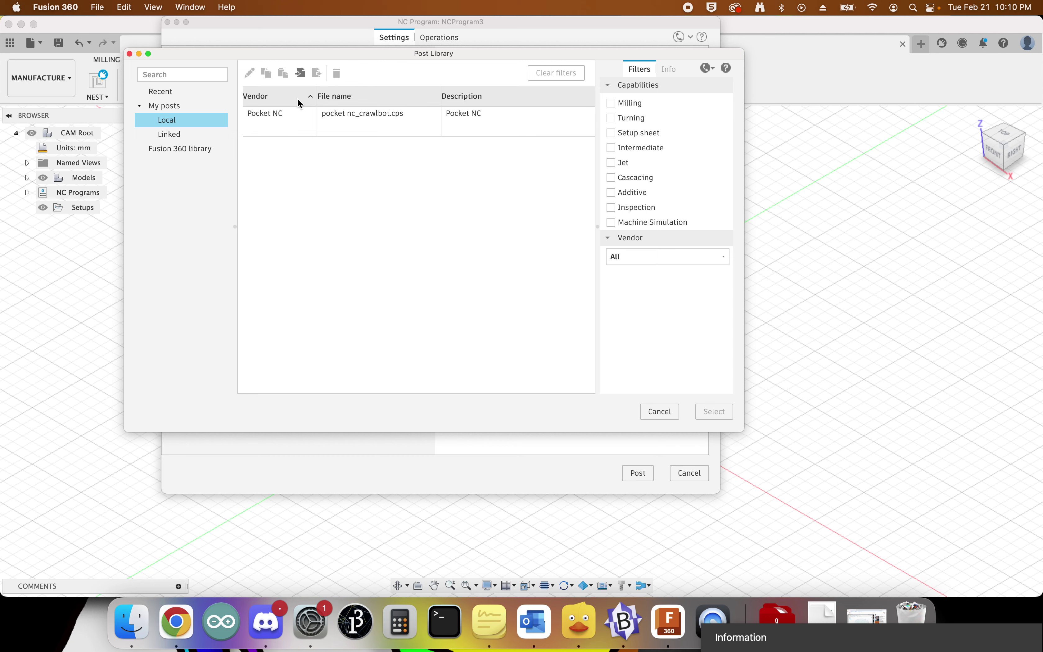
{"action": "left_click", "coordinate": [301, 72]}
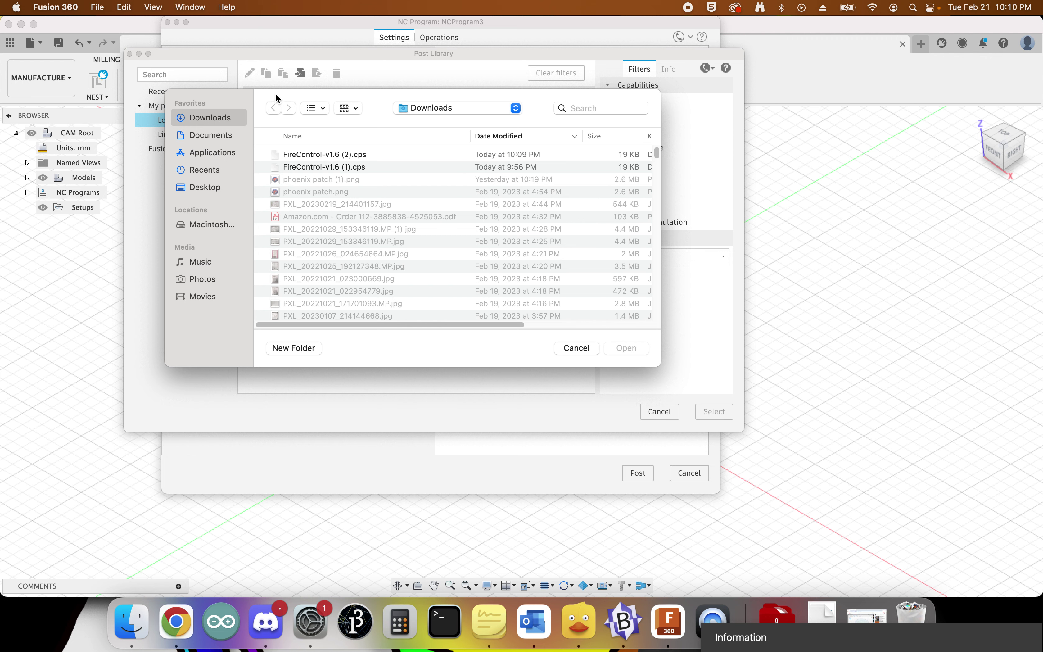
{"action": "left_click", "coordinate": [311, 157]}
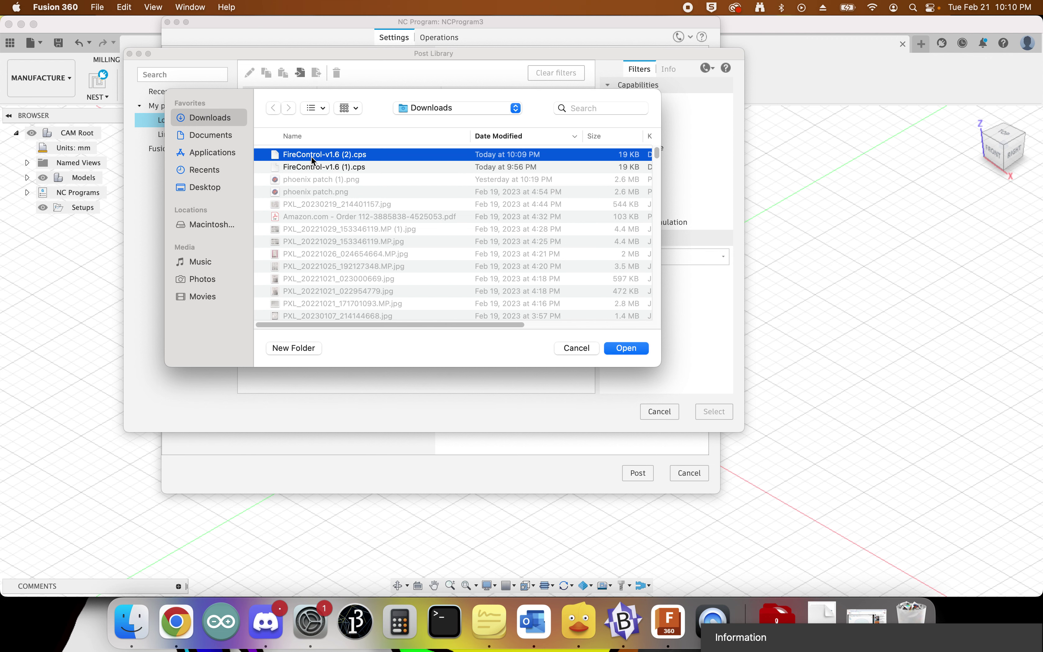
{"action": "double_click", "coordinate": [312, 156]}
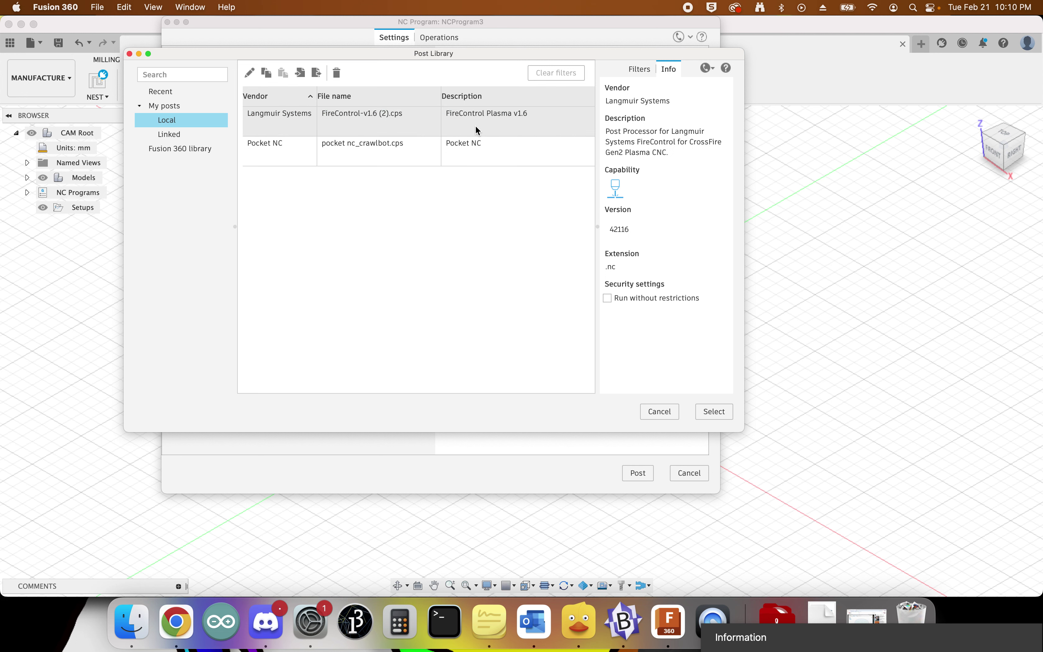
- Choose the Langmuir Systems FireControl Plasma v1.6 post for the NC program, then close the dialog without posting
{"action": "left_click", "coordinate": [490, 123]}
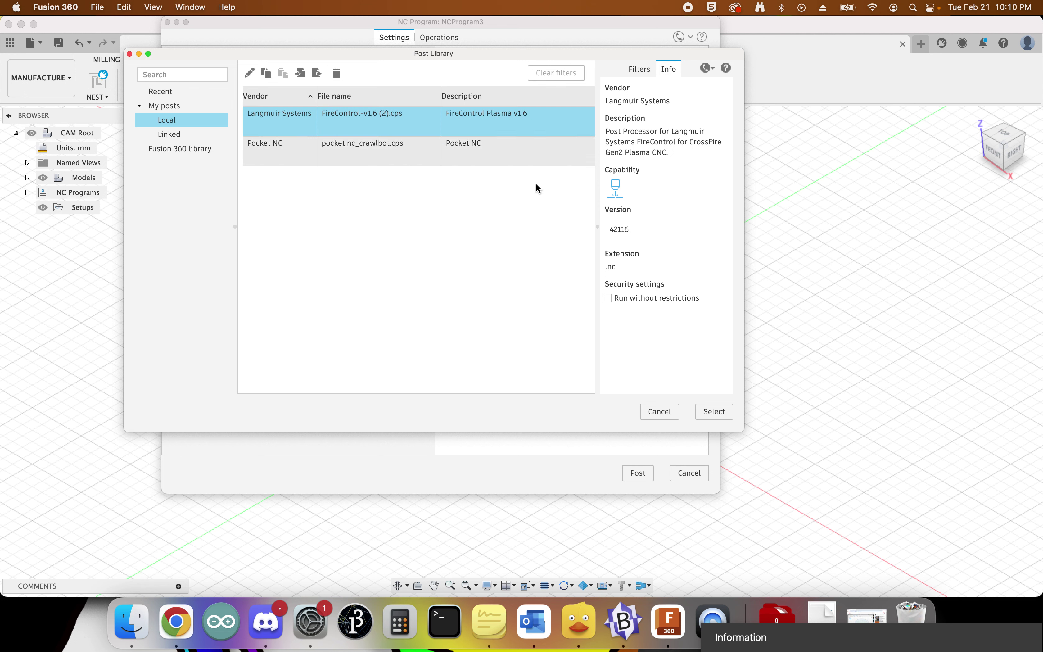
{"action": "left_click", "coordinate": [722, 414]}
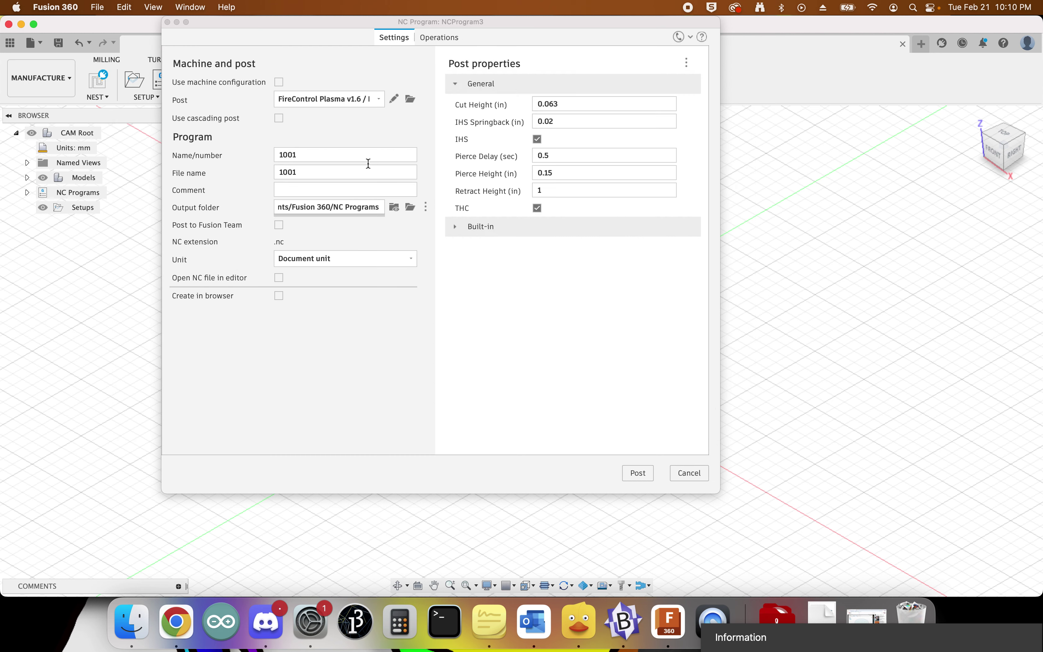
{"action": "left_click", "coordinate": [689, 473]}
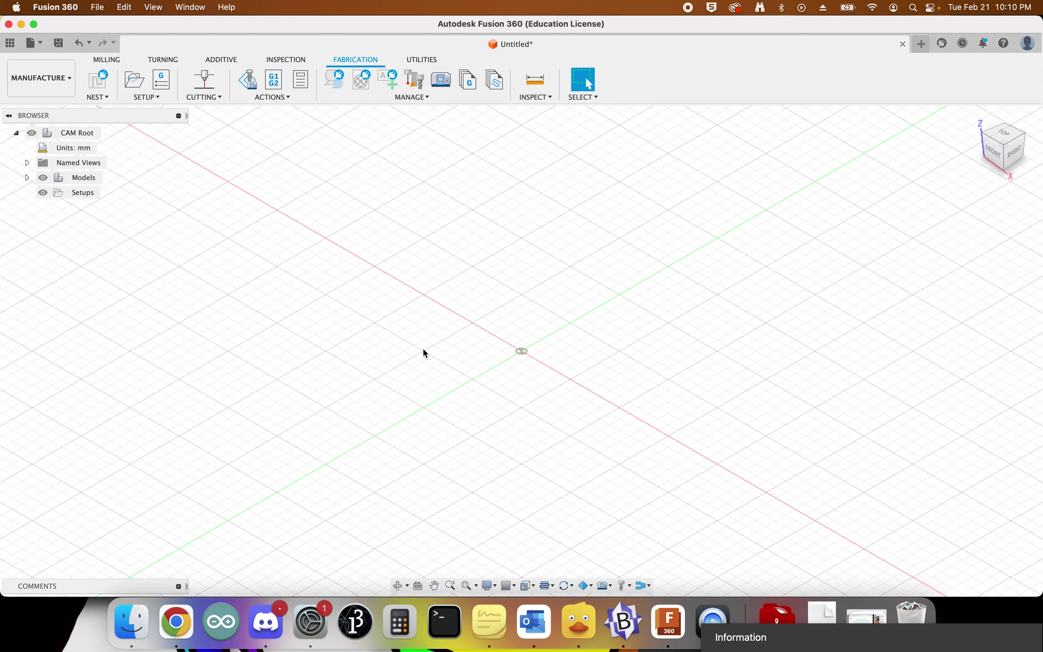
- Change to the Design workspace and start a new sketch on the horizontal XY origin plane
{"action": "left_click", "coordinate": [49, 88]}
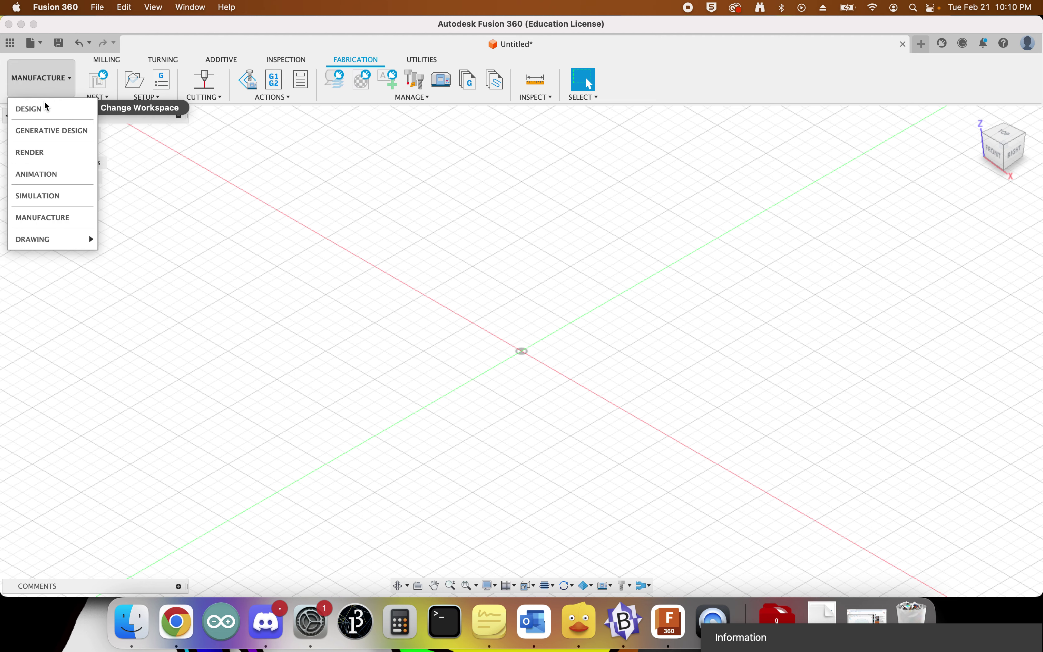
{"action": "left_click", "coordinate": [38, 113]}
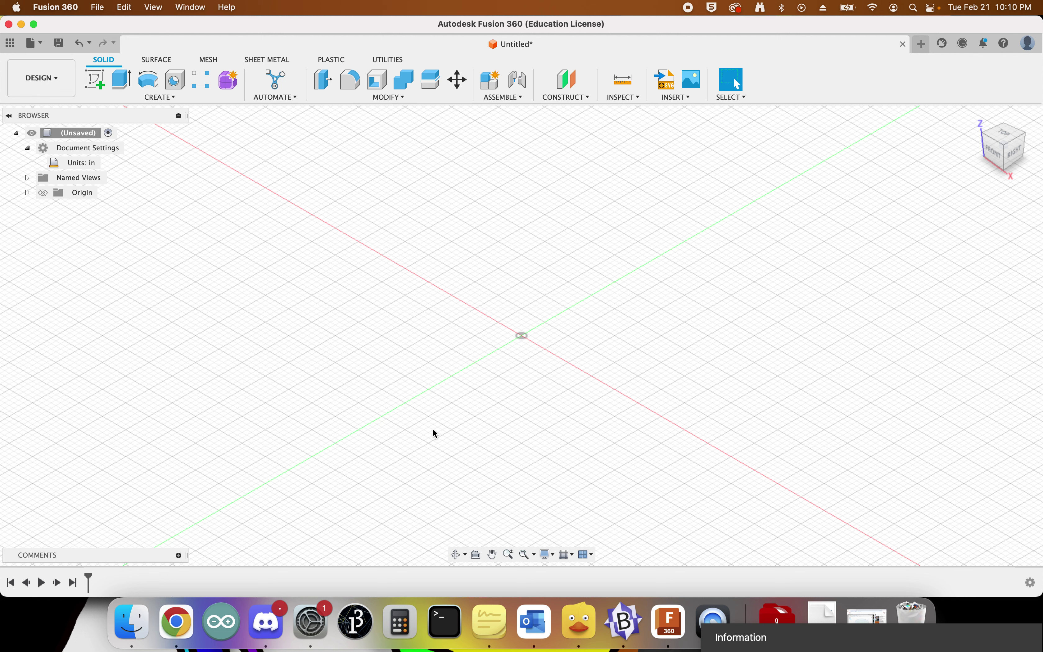
{"action": "left_click", "coordinate": [96, 80]}
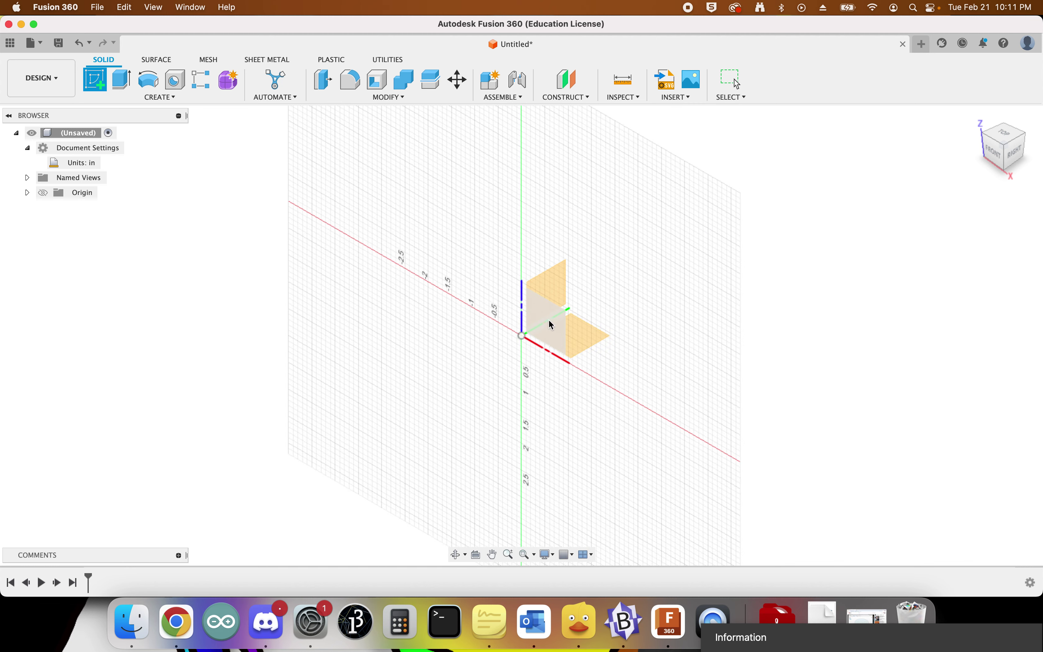
{"action": "scroll", "coordinate": [592, 332], "scroll_direction": "down", "scroll_amount": 3}
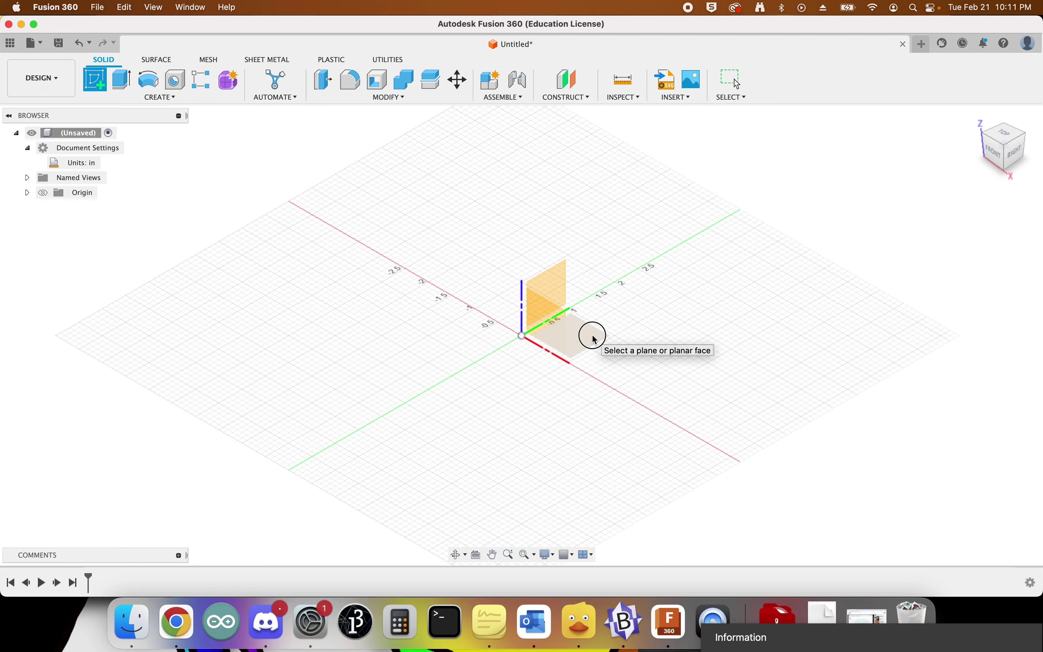
{"action": "scroll", "coordinate": [593, 336], "scroll_direction": "up", "scroll_amount": 3}
{"action": "left_click", "coordinate": [593, 338]}
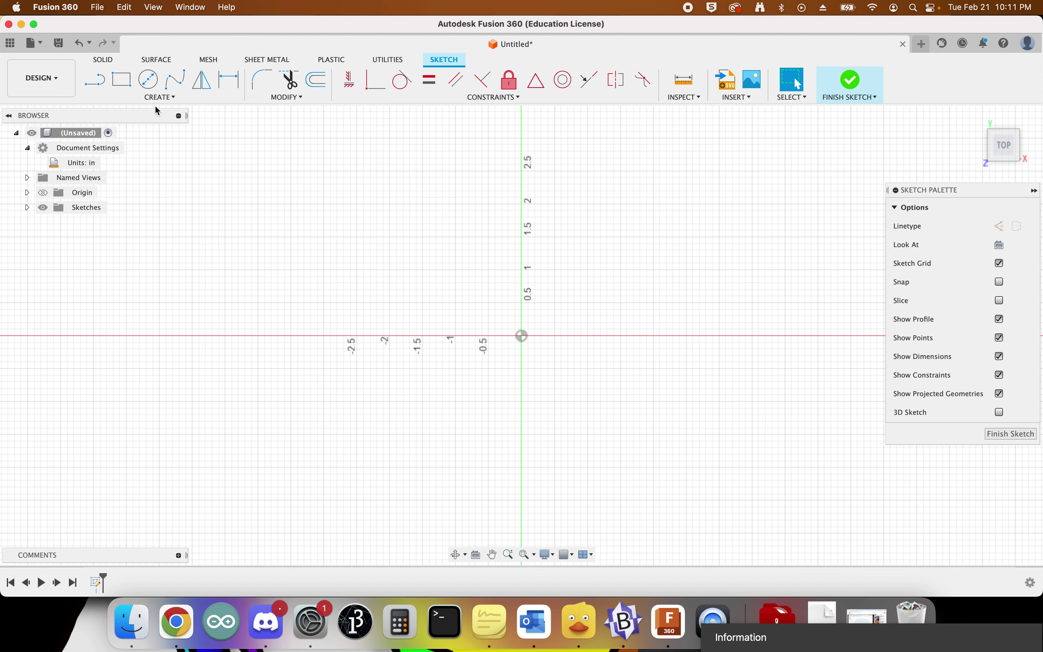
- Sketch a center-diameter circle at the origin with a diameter of 4 in
{"action": "left_click", "coordinate": [150, 82]}
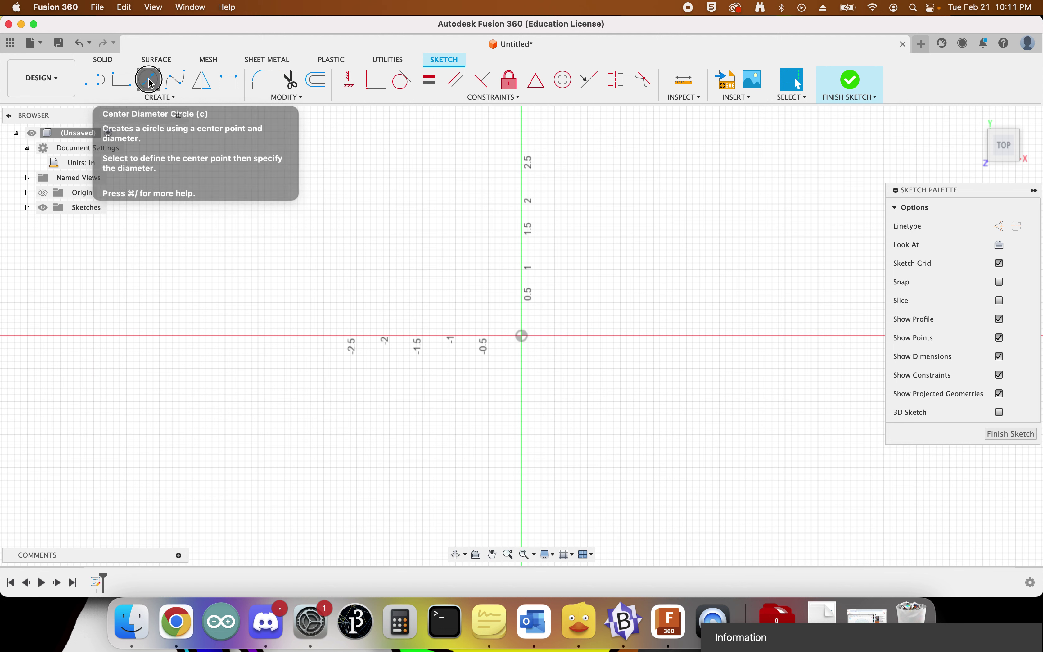
{"action": "left_click", "coordinate": [522, 336]}
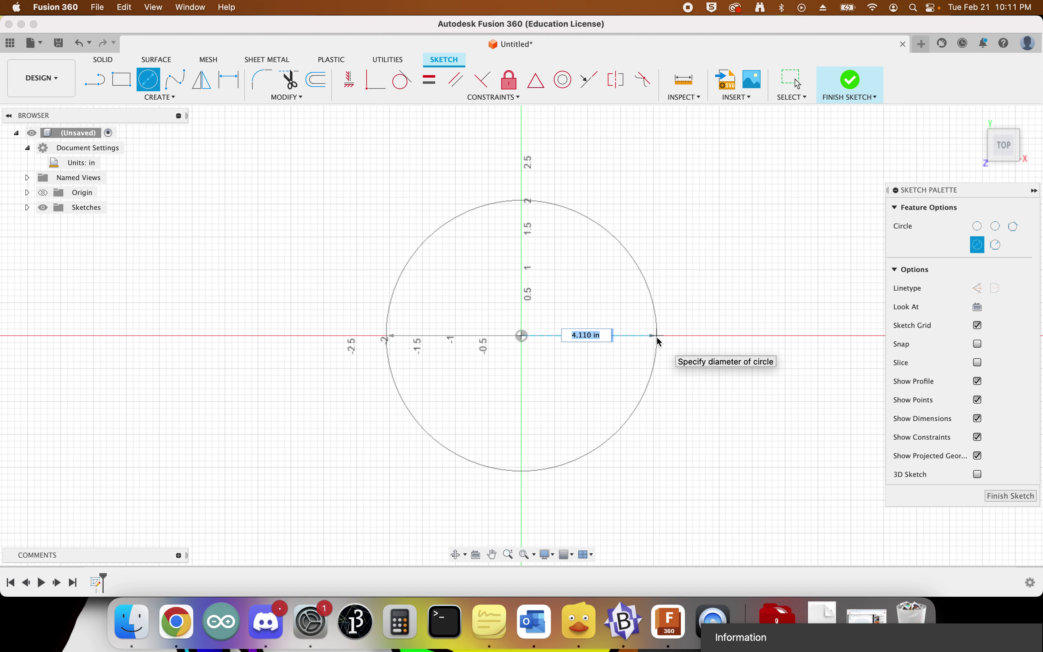
{"action": "type", "text": "4"}
{"action": "key", "text": "Tab"}
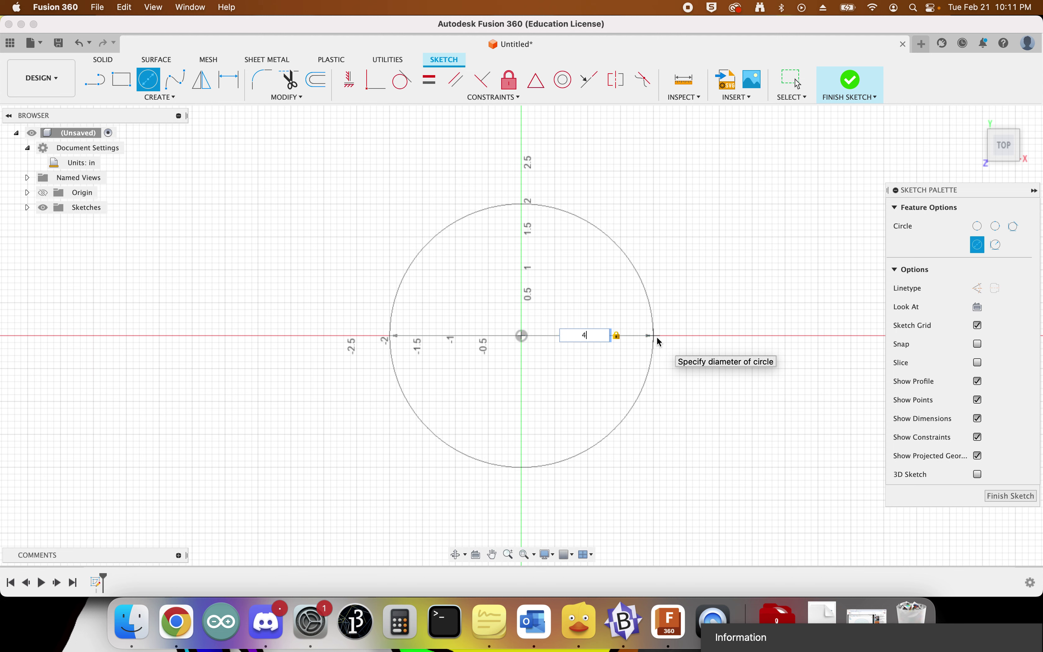
{"action": "key", "text": "Return"}
{"action": "key", "text": "Return"}
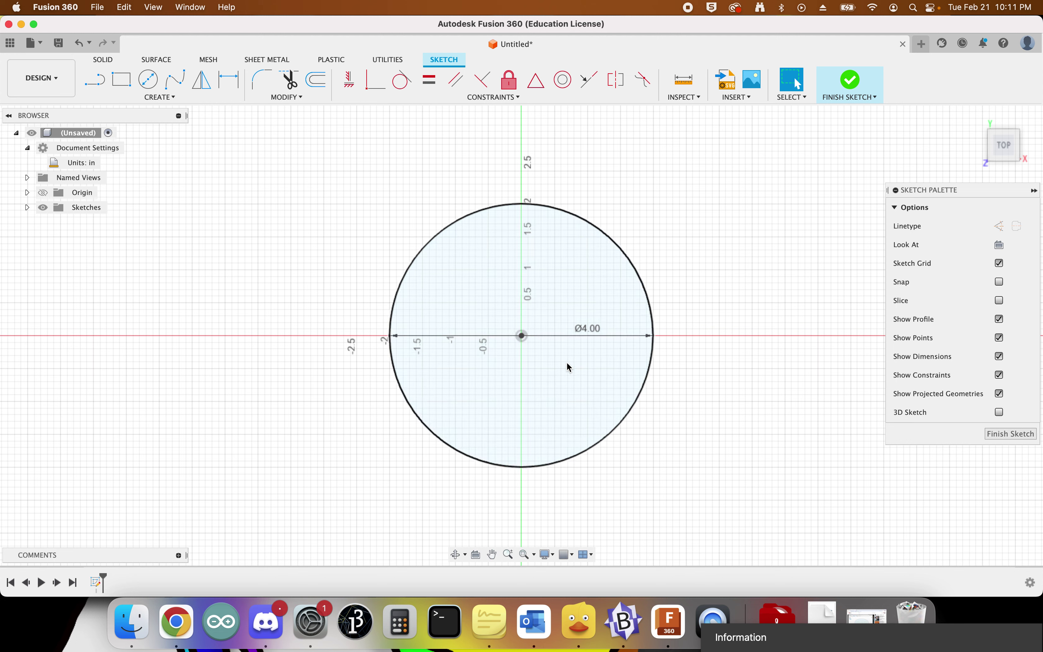
- Save the design under the name PlasmaCutTest
{"action": "left_click", "coordinate": [59, 41]}
{"action": "type", "text": "PlasmaCutTest"}
{"action": "key", "text": "Return"}
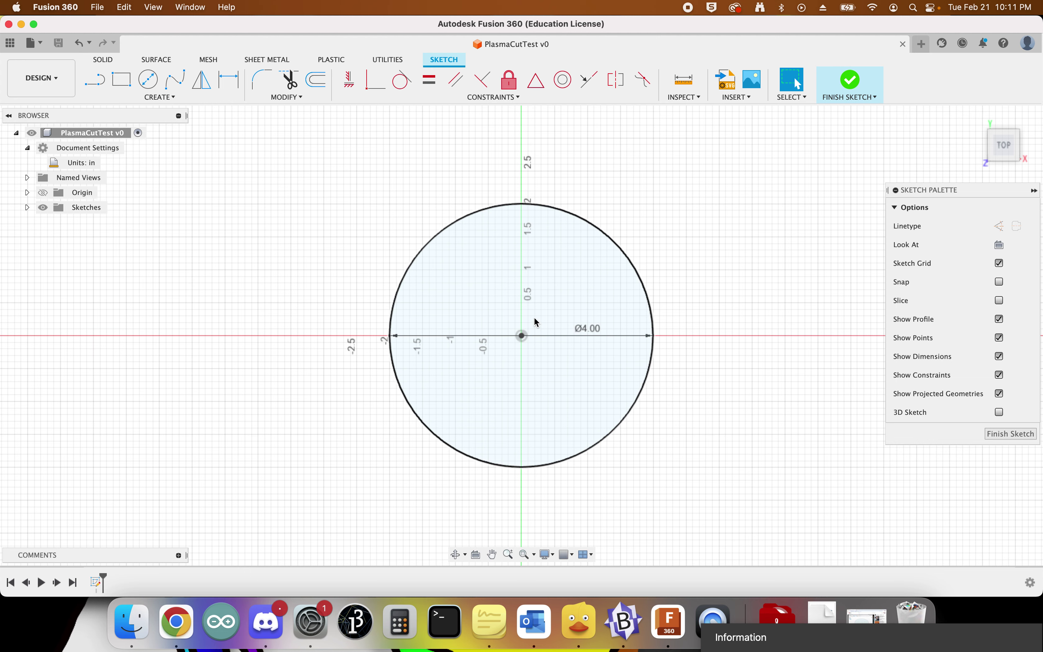
- Switch to the Noun Project site in Chrome and search its icons for "planet"
{"action": "left_click", "coordinate": [175, 634]}
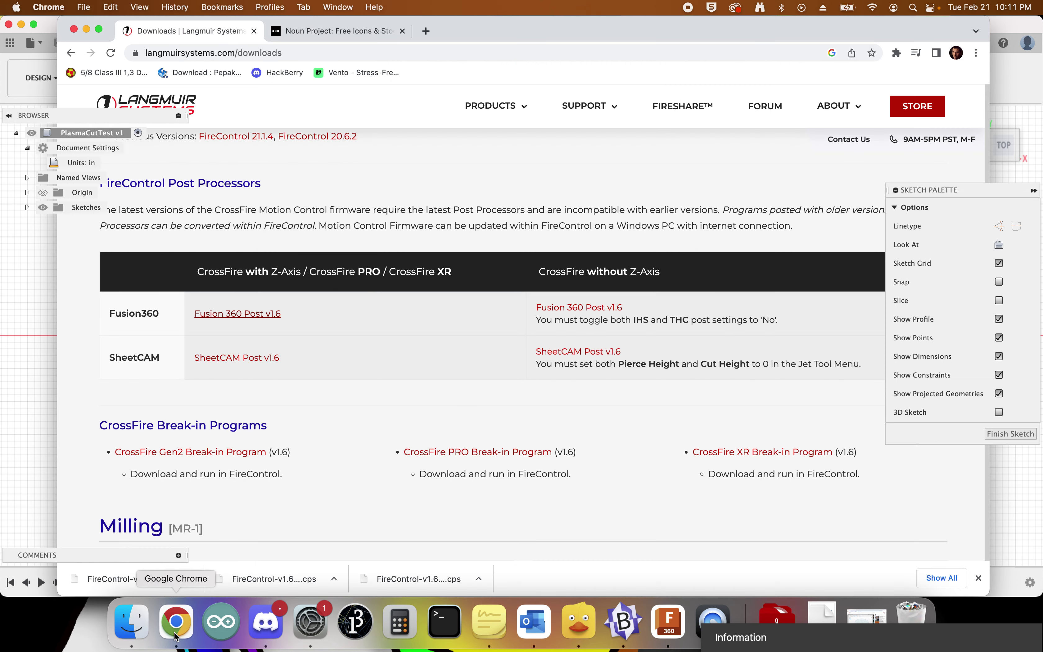
{"action": "left_click", "coordinate": [341, 29]}
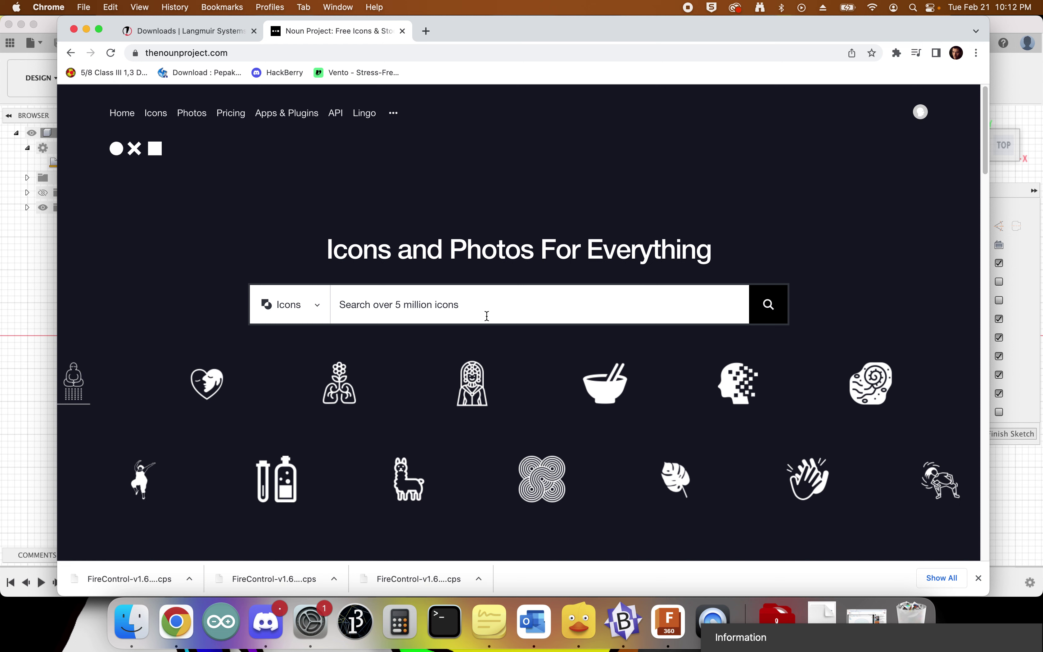
{"action": "left_click", "coordinate": [920, 113]}
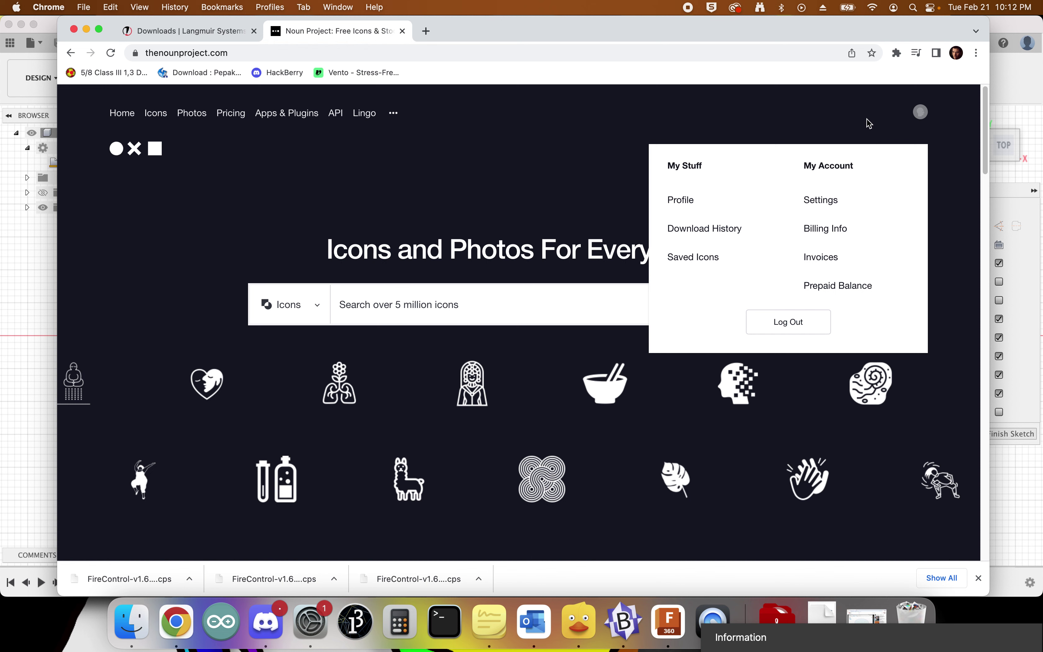
{"action": "left_click", "coordinate": [470, 309]}
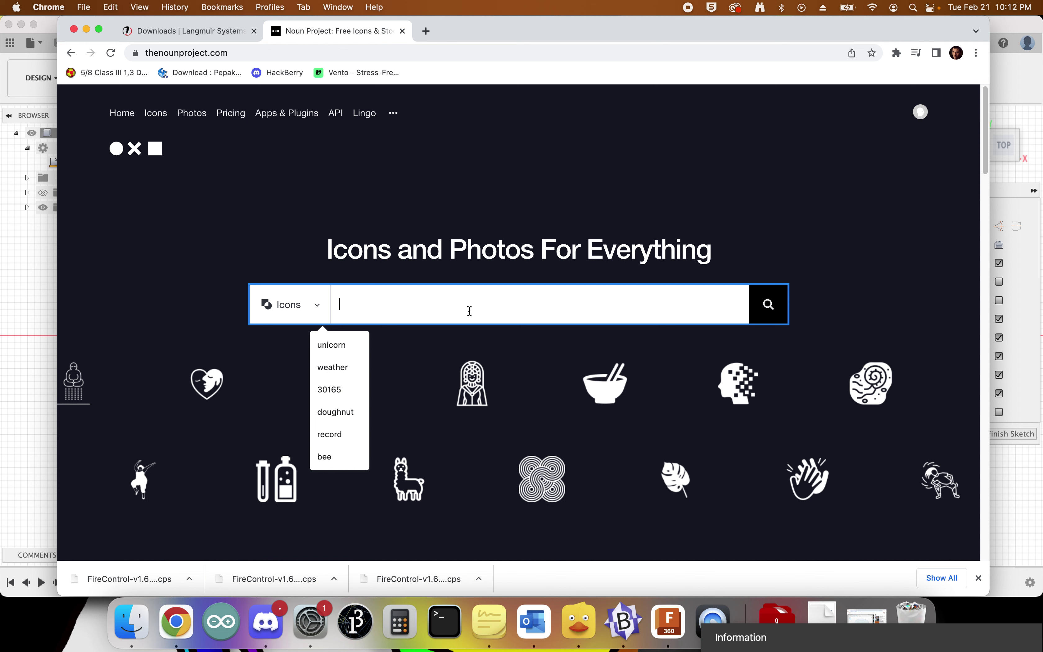
{"action": "left_click", "coordinate": [579, 171]}
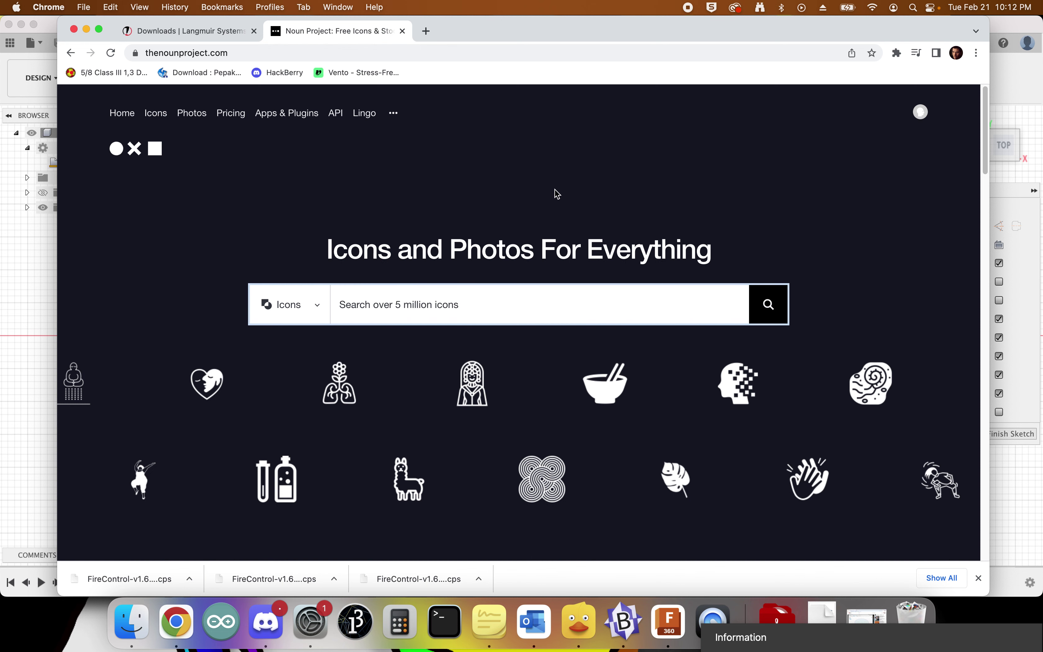
{"action": "left_click", "coordinate": [512, 303]}
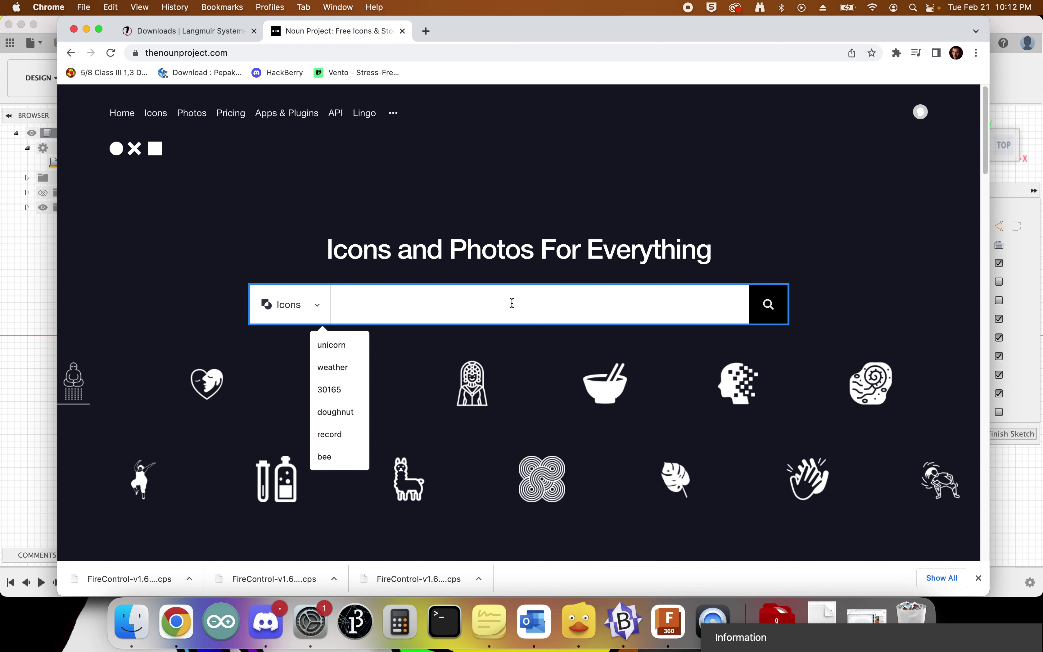
{"action": "type", "text": "planet"}
{"action": "key", "text": "Return"}
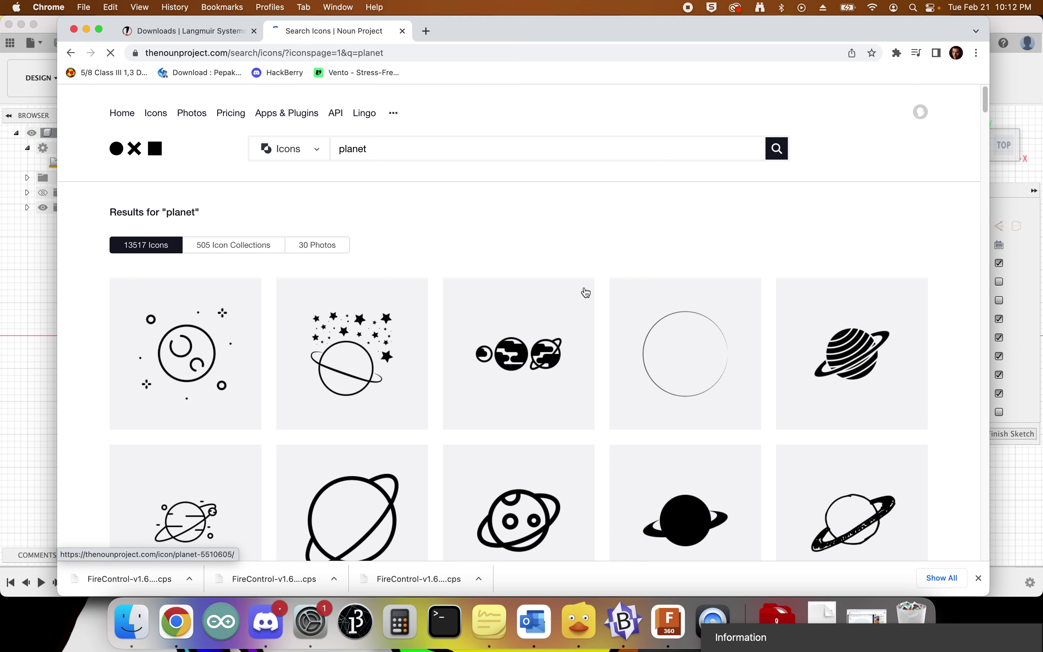
- Browse the planet icon results for a solid ringed-planet silhouette suitable for plasma cutting
{"action": "scroll", "coordinate": [589, 292], "scroll_direction": "down", "scroll_amount": 1}
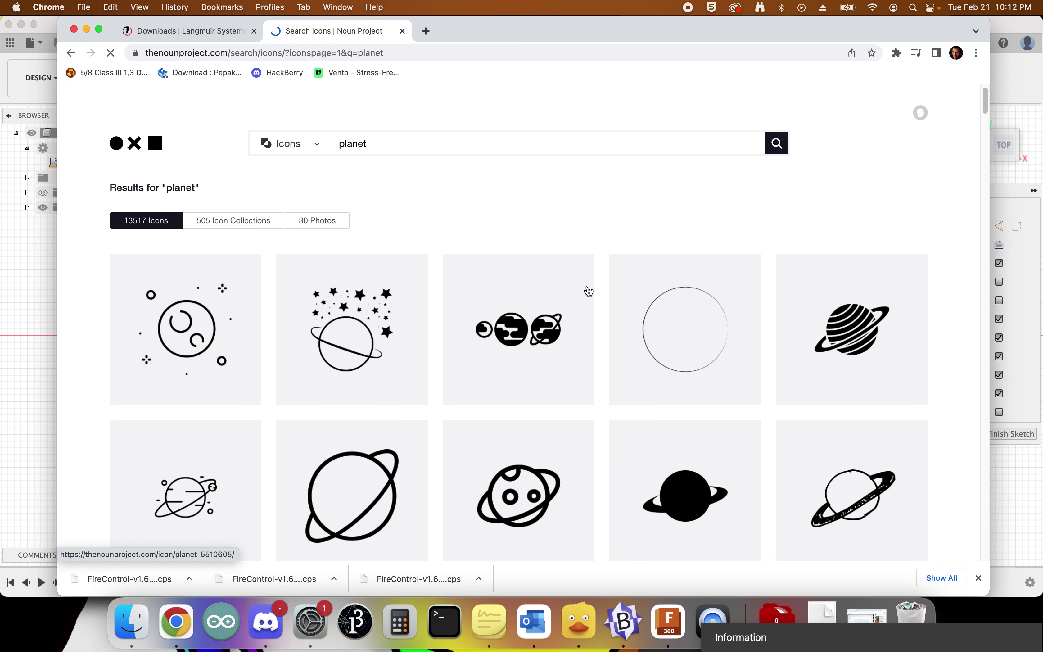
{"action": "scroll", "coordinate": [589, 291], "scroll_direction": "down", "scroll_amount": 1}
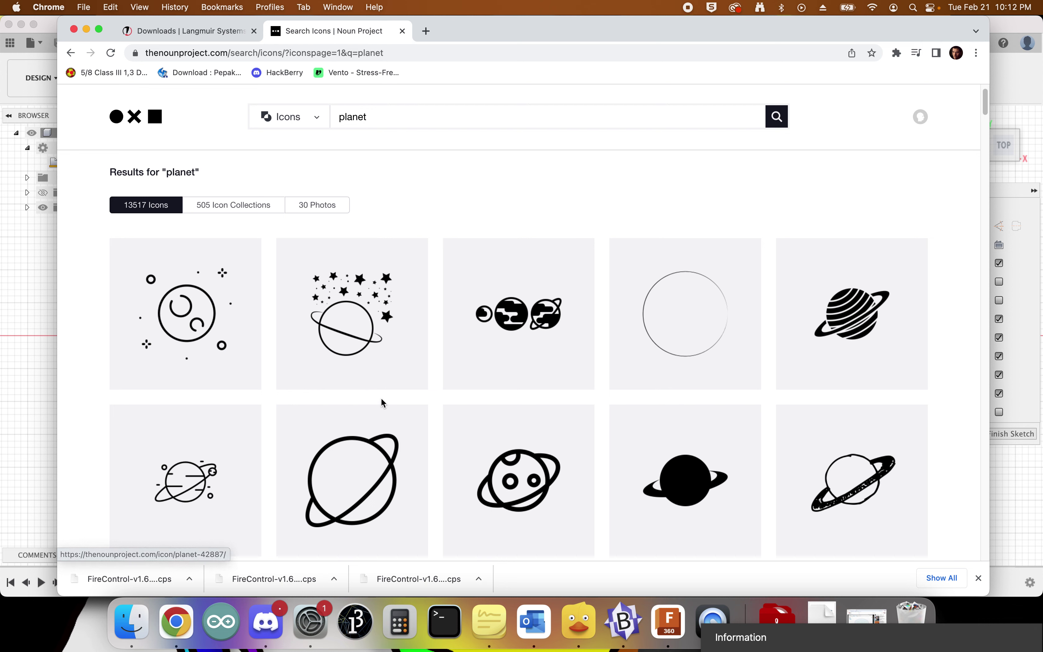
{"action": "scroll", "coordinate": [383, 403], "scroll_direction": "down", "scroll_amount": 1}
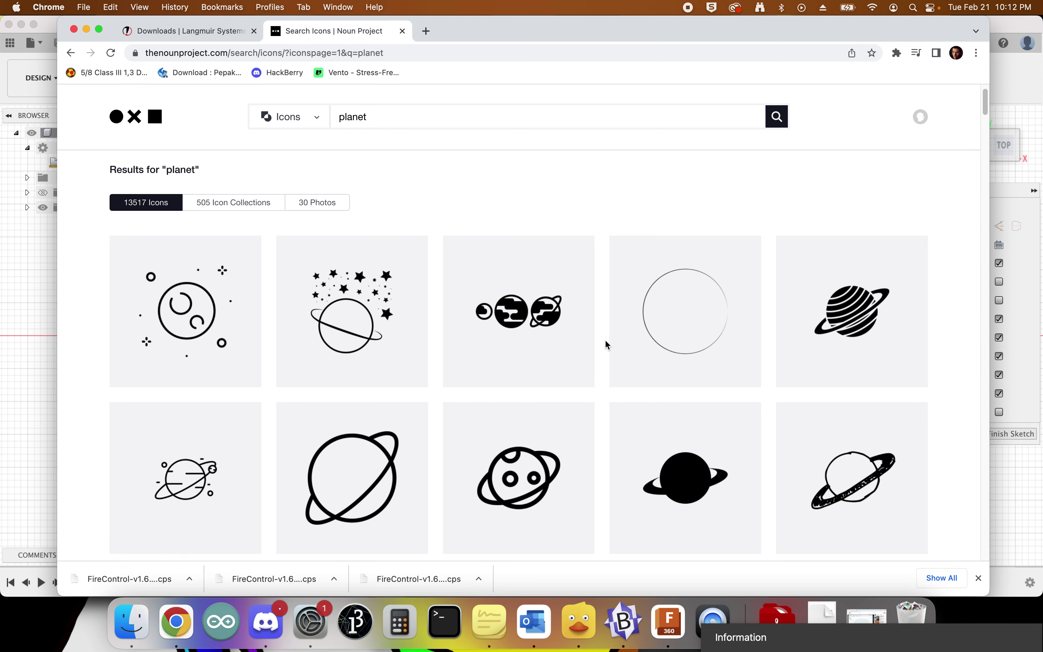
{"action": "scroll", "coordinate": [607, 348], "scroll_direction": "down", "scroll_amount": 5}
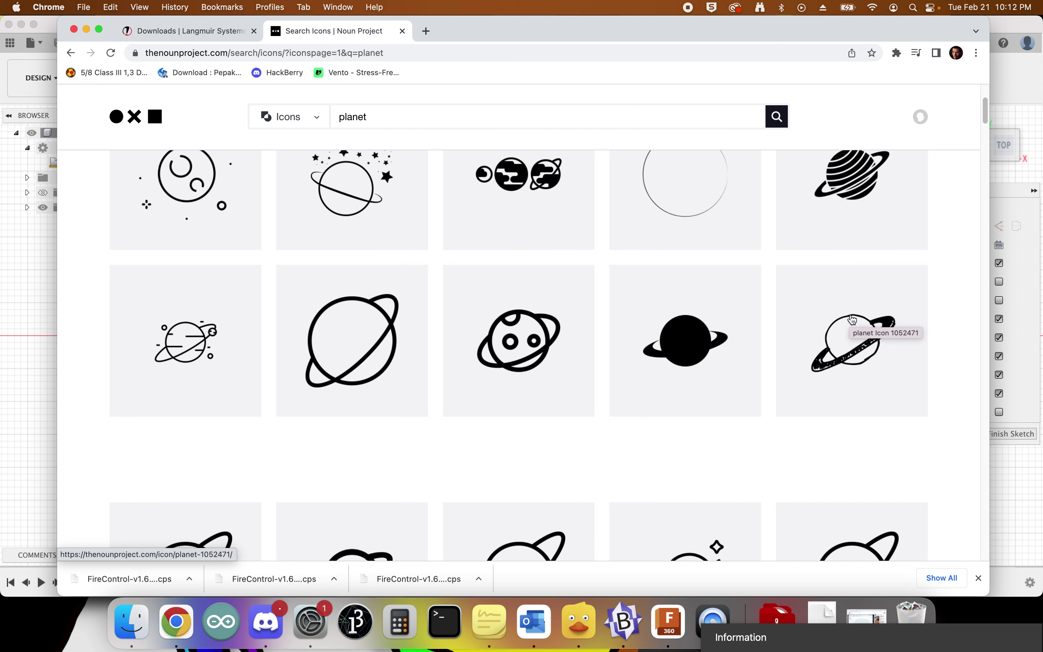
{"action": "scroll", "coordinate": [854, 345], "scroll_direction": "down", "scroll_amount": 5}
{"action": "scroll", "coordinate": [853, 321], "scroll_direction": "down", "scroll_amount": 12}
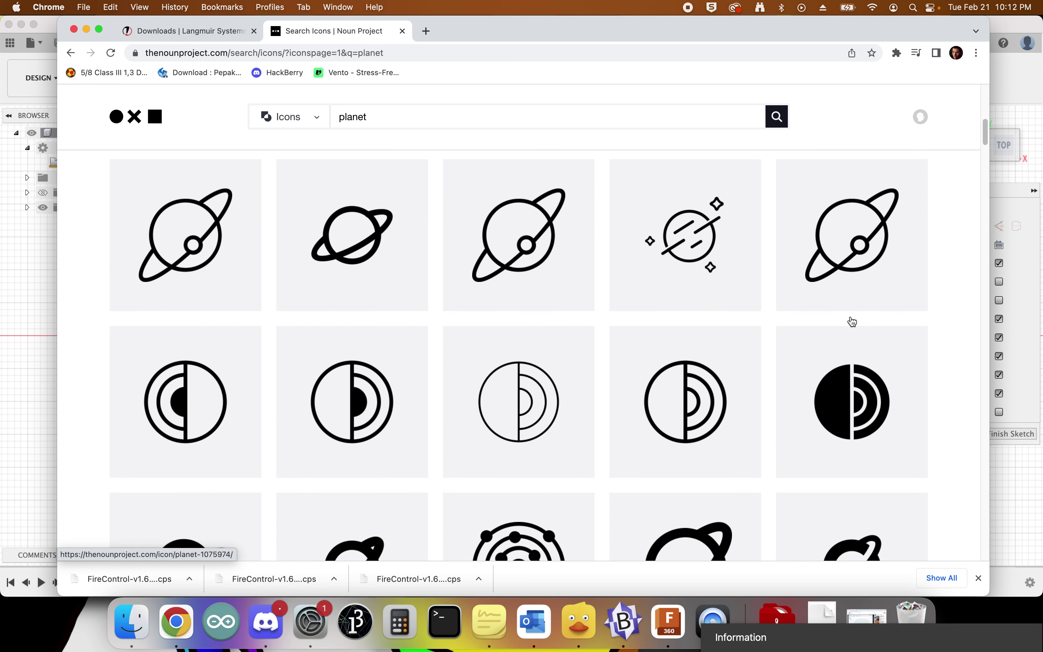
{"action": "scroll", "coordinate": [852, 322], "scroll_direction": "down", "scroll_amount": 2}
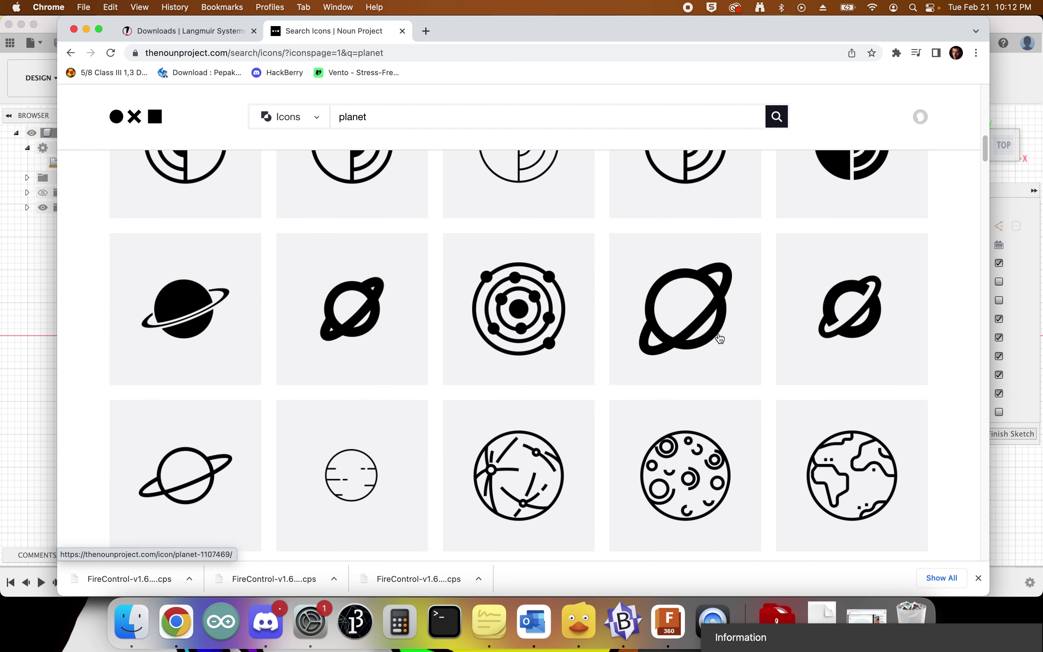
{"action": "scroll", "coordinate": [317, 398], "scroll_direction": "down", "scroll_amount": 7}
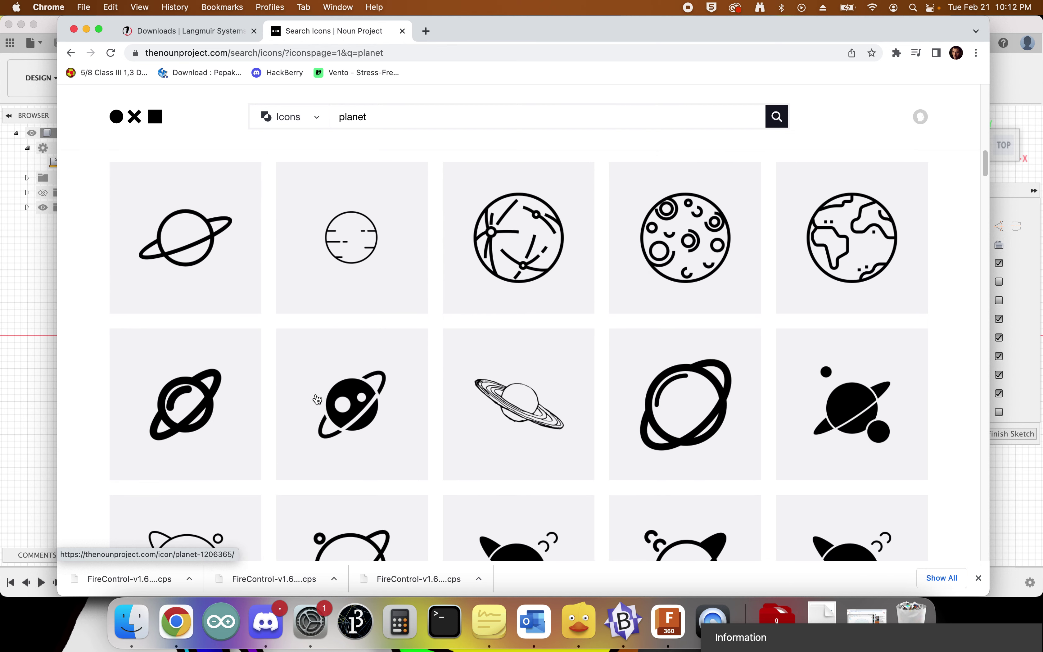
{"action": "scroll", "coordinate": [318, 399], "scroll_direction": "down", "scroll_amount": 4}
{"action": "scroll", "coordinate": [317, 399], "scroll_direction": "down", "scroll_amount": 10}
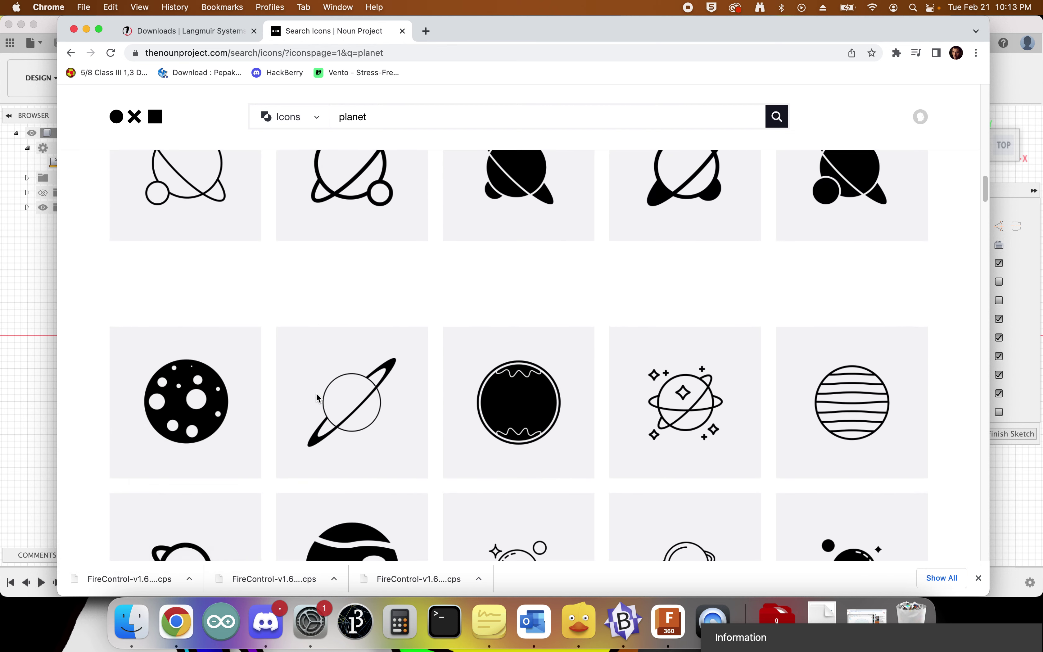
{"action": "scroll", "coordinate": [318, 399], "scroll_direction": "down", "scroll_amount": 3}
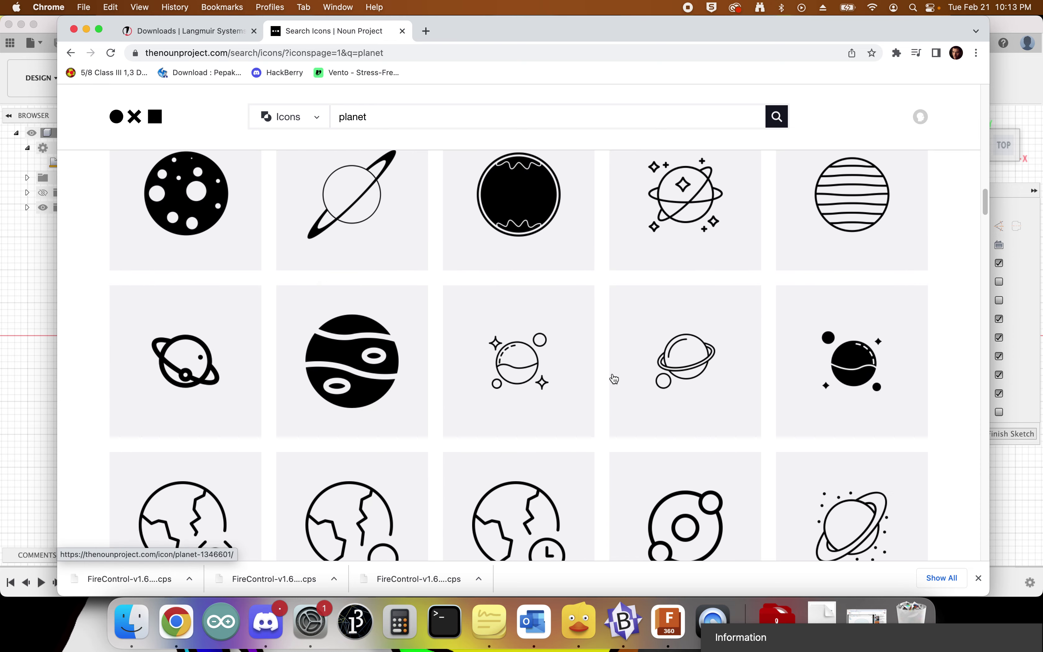
{"action": "scroll", "coordinate": [647, 391], "scroll_direction": "down", "scroll_amount": 10}
{"action": "scroll", "coordinate": [642, 394], "scroll_direction": "down", "scroll_amount": 6}
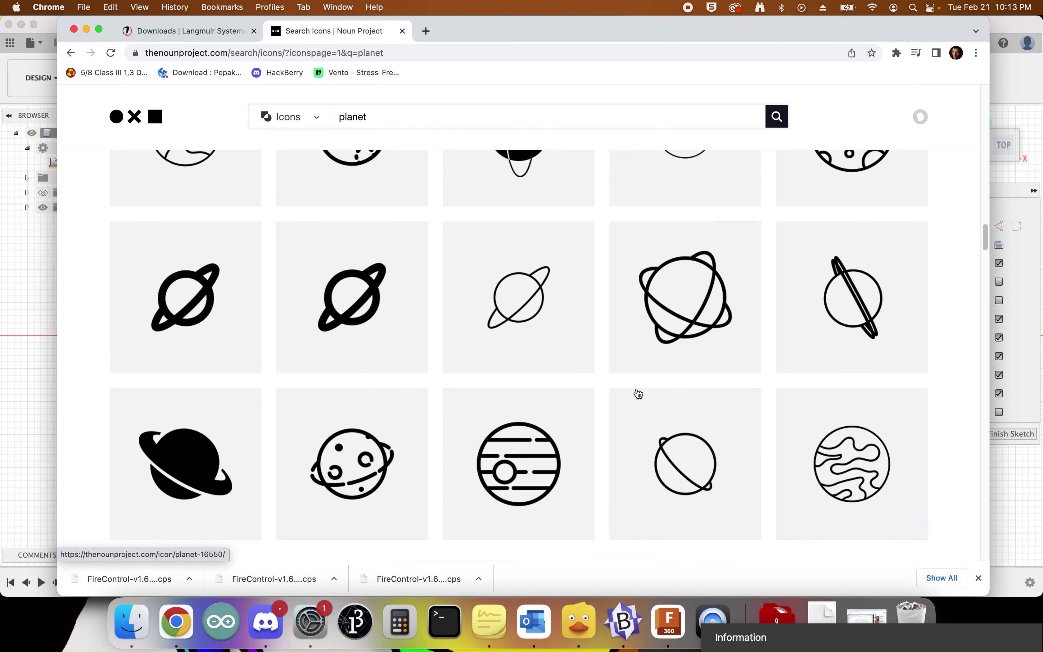
{"action": "scroll", "coordinate": [636, 391], "scroll_direction": "down", "scroll_amount": 1}
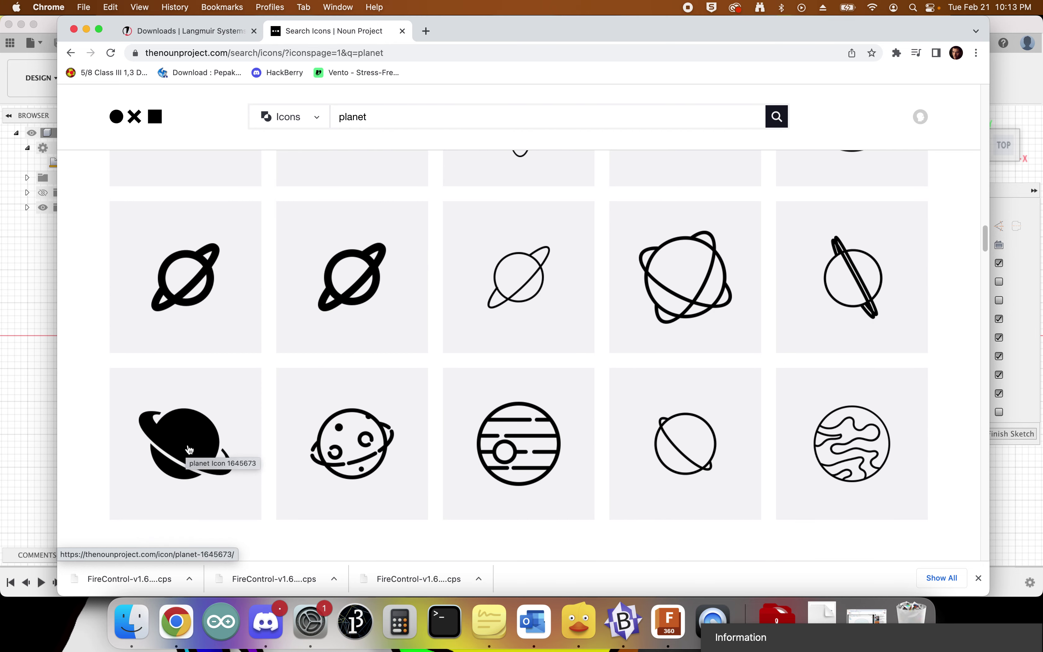
{"action": "scroll", "coordinate": [190, 440], "scroll_direction": "down", "scroll_amount": 8}
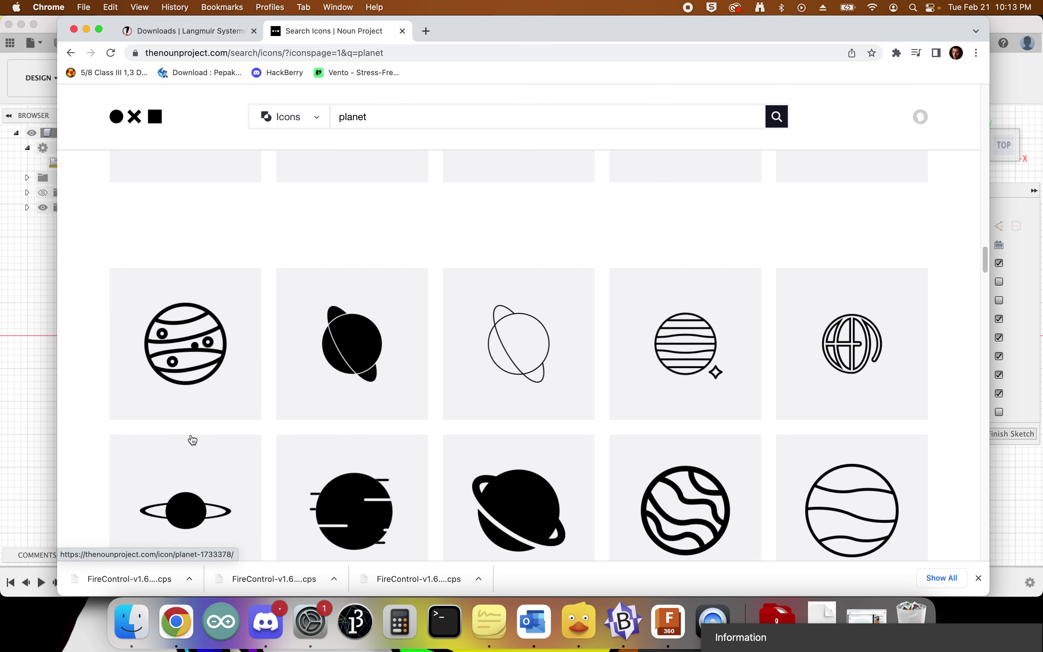
{"action": "scroll", "coordinate": [194, 438], "scroll_direction": "down", "scroll_amount": 7}
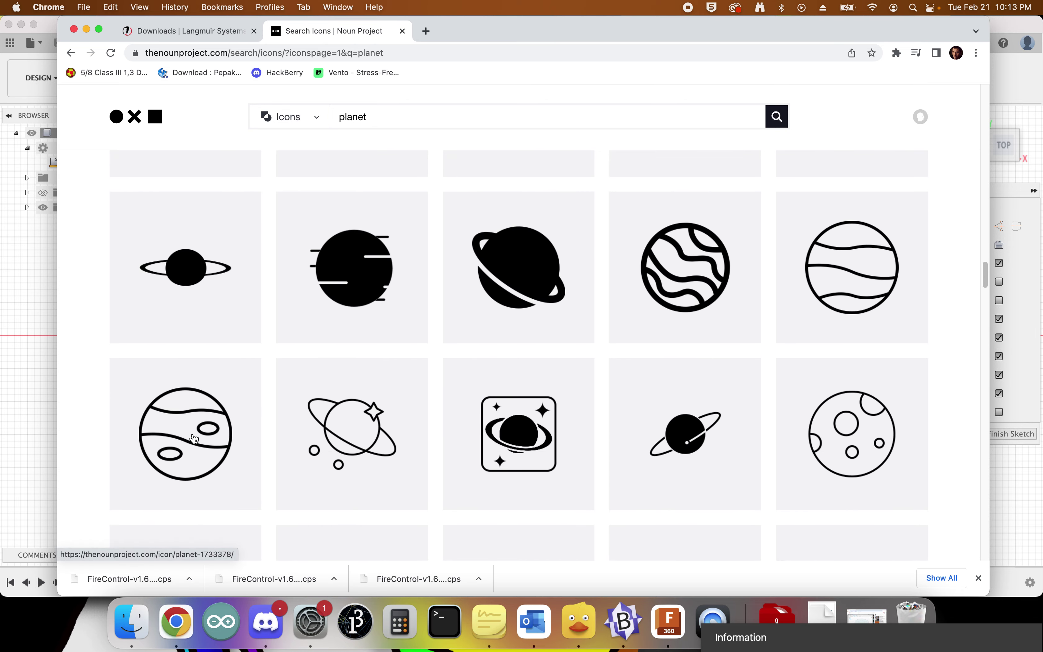
{"action": "scroll", "coordinate": [304, 411], "scroll_direction": "down", "scroll_amount": 3}
{"action": "scroll", "coordinate": [304, 412], "scroll_direction": "down", "scroll_amount": 7}
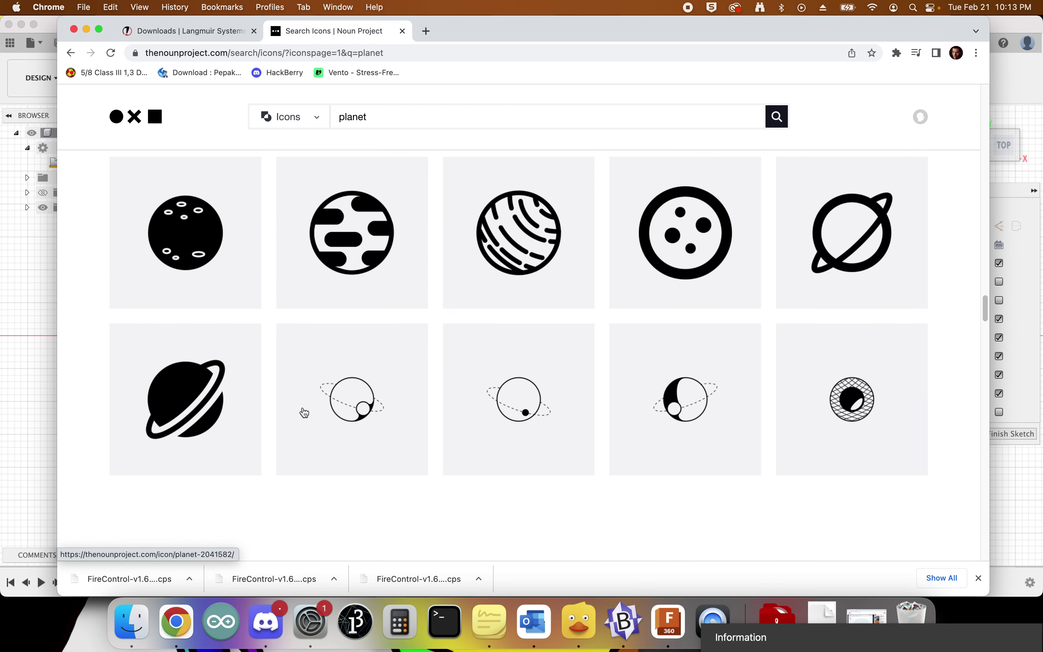
{"action": "scroll", "coordinate": [304, 413], "scroll_direction": "down", "scroll_amount": 1}
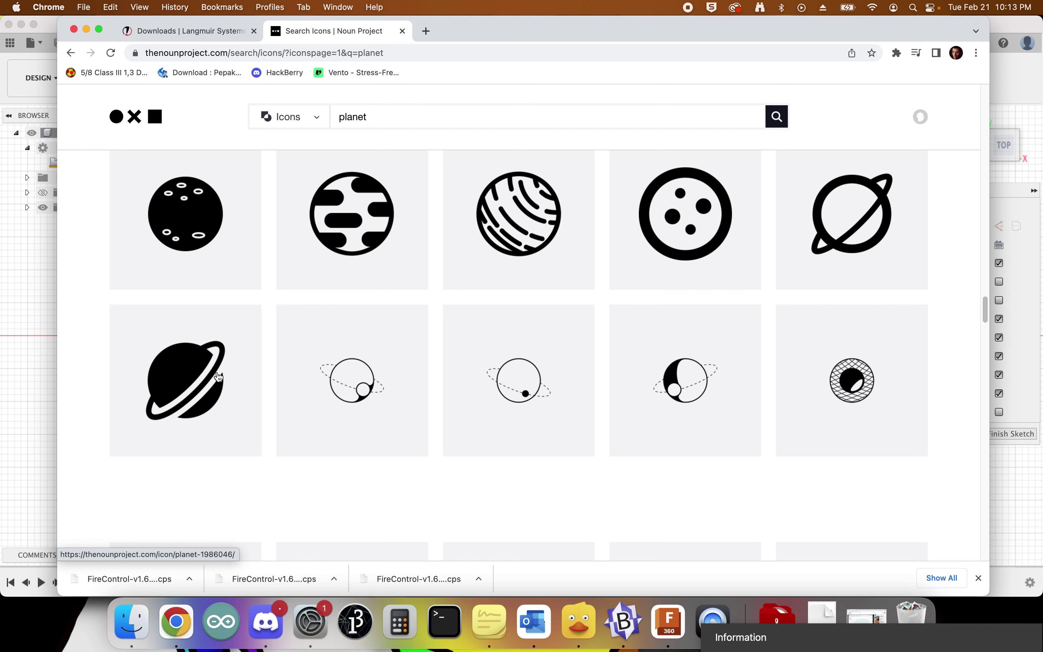
{"action": "scroll", "coordinate": [227, 359], "scroll_direction": "down", "scroll_amount": 8}
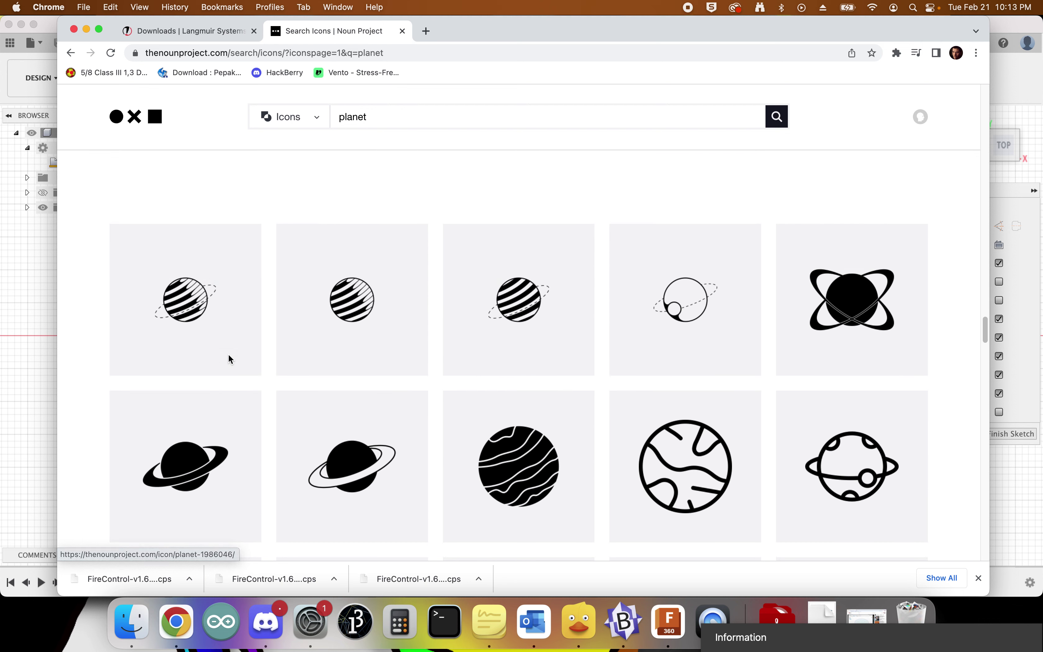
{"action": "scroll", "coordinate": [230, 360], "scroll_direction": "down", "scroll_amount": 10}
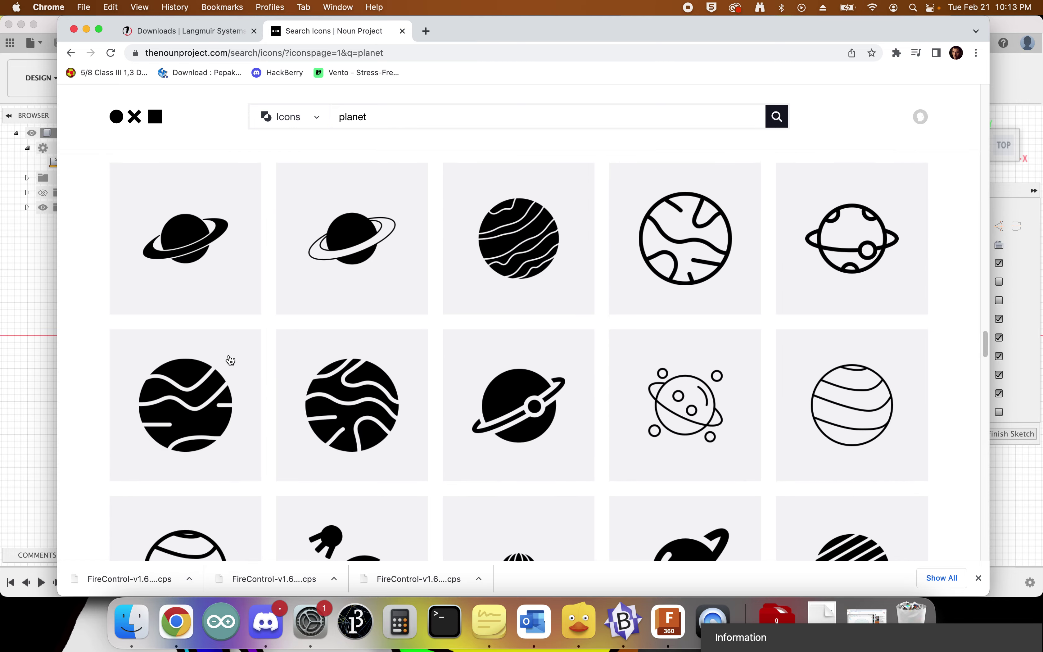
{"action": "scroll", "coordinate": [232, 362], "scroll_direction": "down", "scroll_amount": 10}
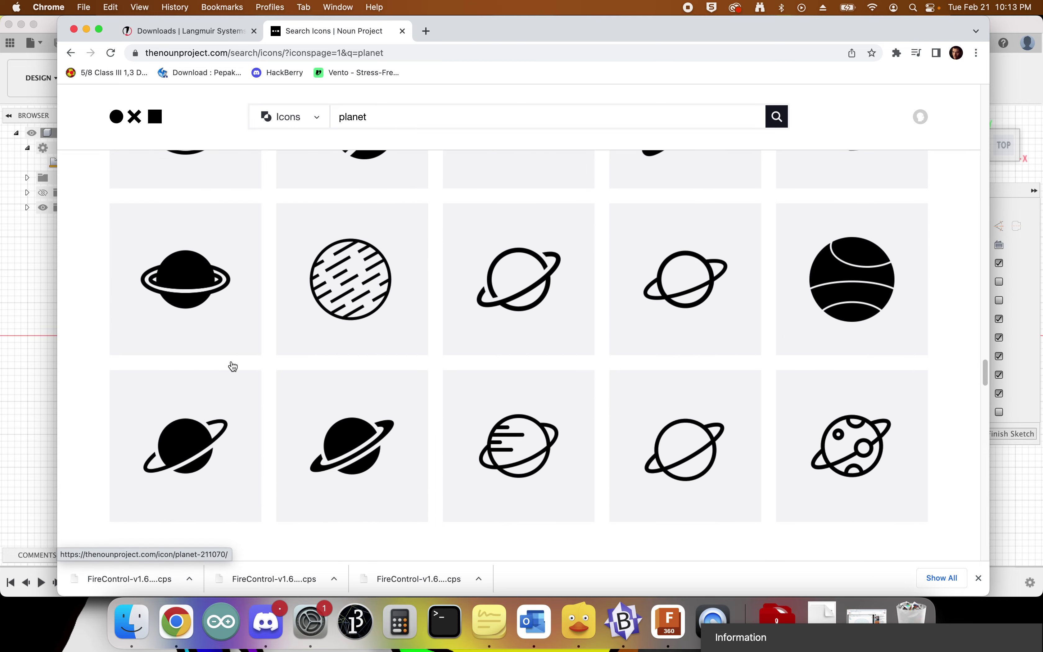
{"action": "scroll", "coordinate": [235, 375], "scroll_direction": "down", "scroll_amount": 15}
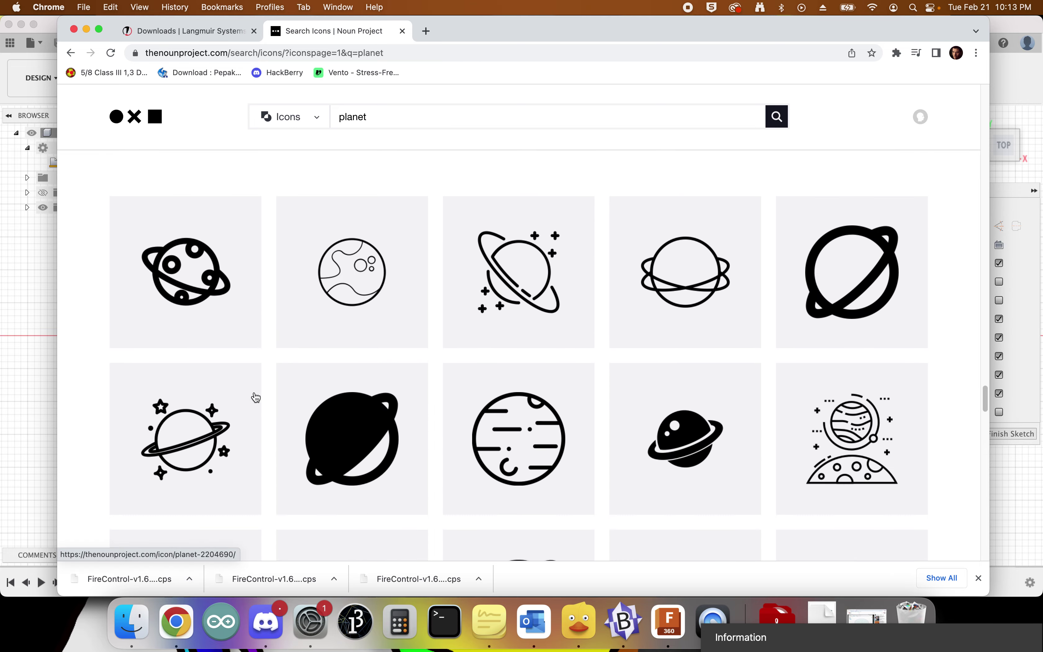
{"action": "scroll", "coordinate": [259, 399], "scroll_direction": "down", "scroll_amount": 6}
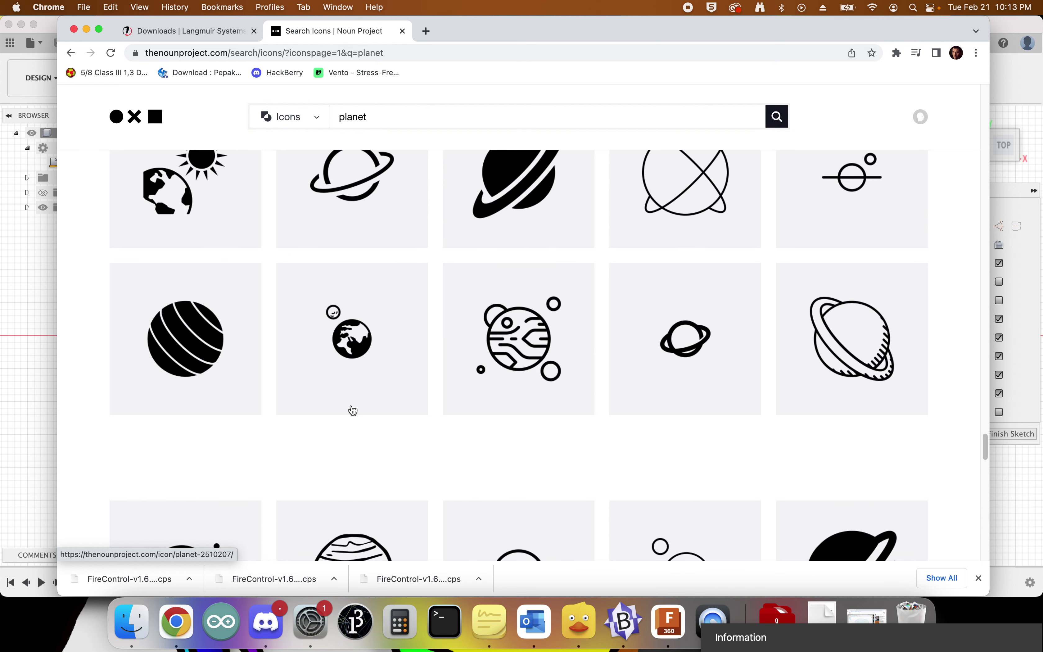
- Open the solid black planet icon with a diagonal ring and get it as a free Basic Download in SVG format
{"action": "scroll", "coordinate": [349, 410], "scroll_direction": "up", "scroll_amount": 2}
{"action": "left_click", "coordinate": [520, 263]}
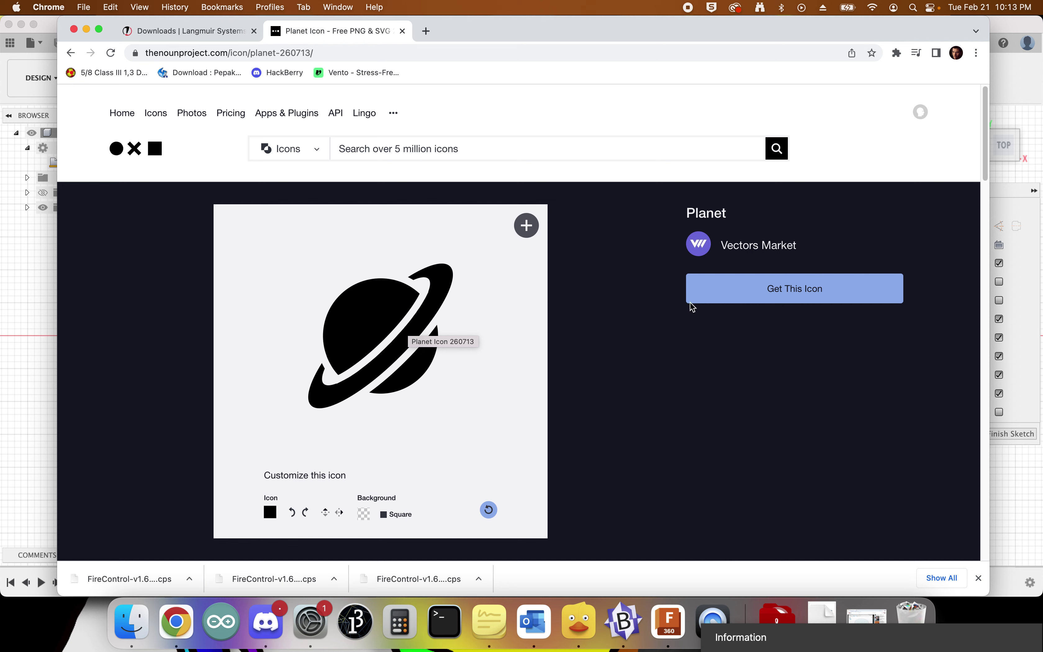
{"action": "left_click", "coordinate": [779, 293]}
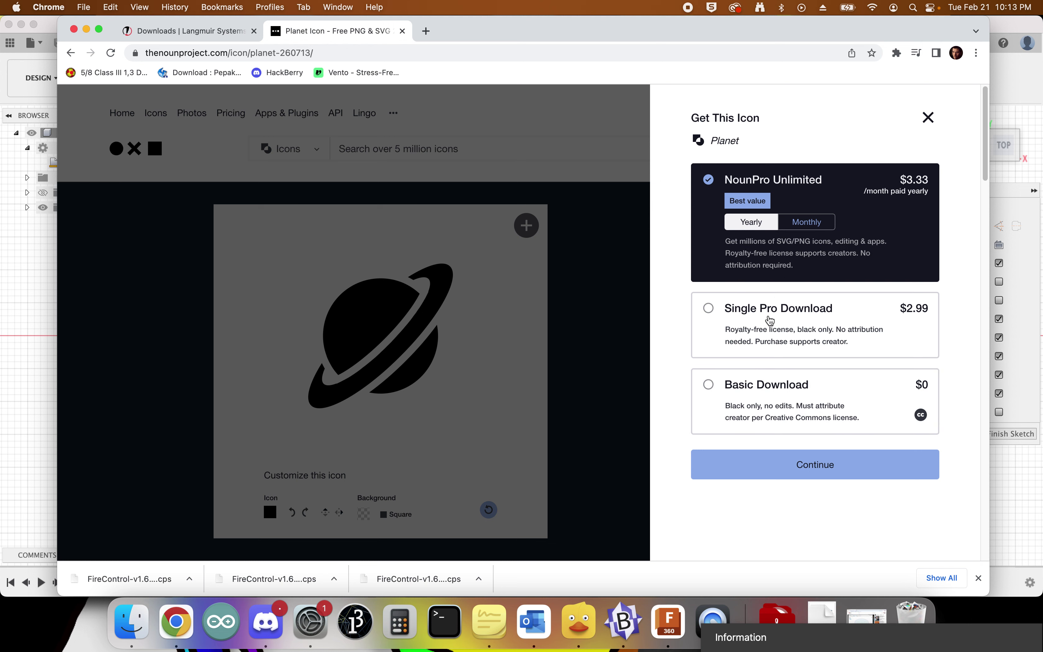
{"action": "left_click", "coordinate": [708, 385]}
{"action": "left_click", "coordinate": [761, 462]}
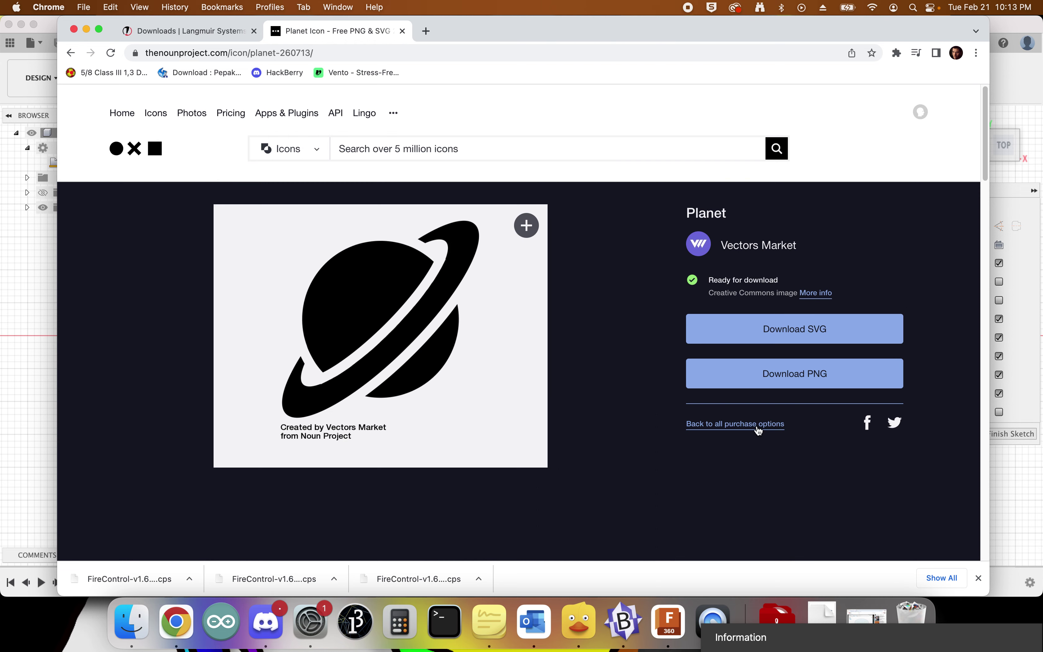
{"action": "left_click", "coordinate": [749, 330]}
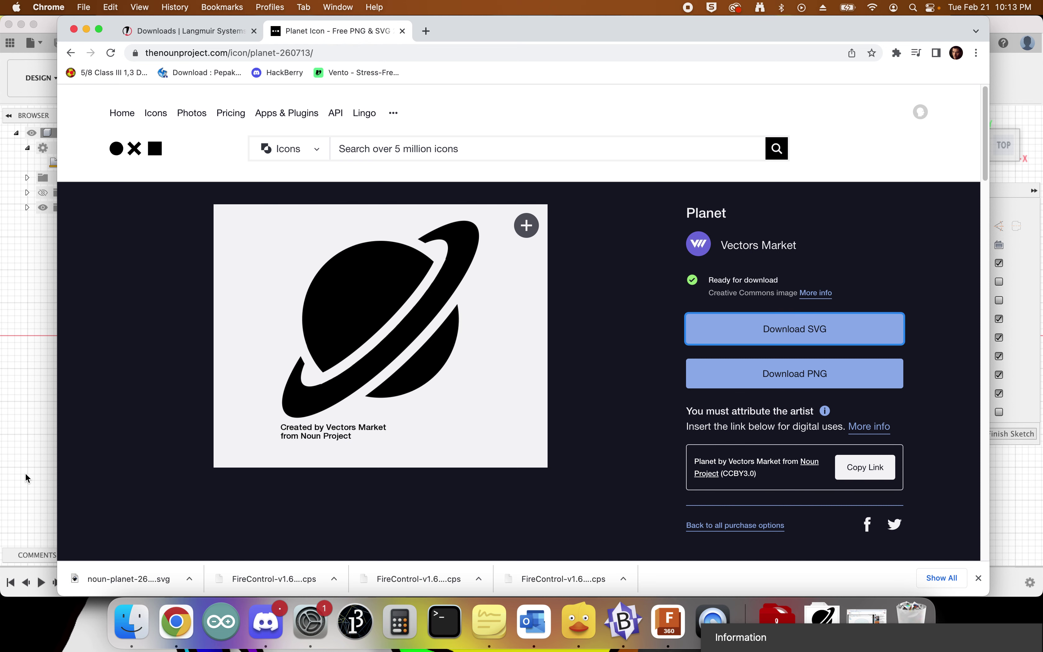
- Switch back to Fusion 360 and insert noun-planet-260713.svg from the computer's Downloads folder into the circle sketch
{"action": "left_click", "coordinate": [39, 412]}
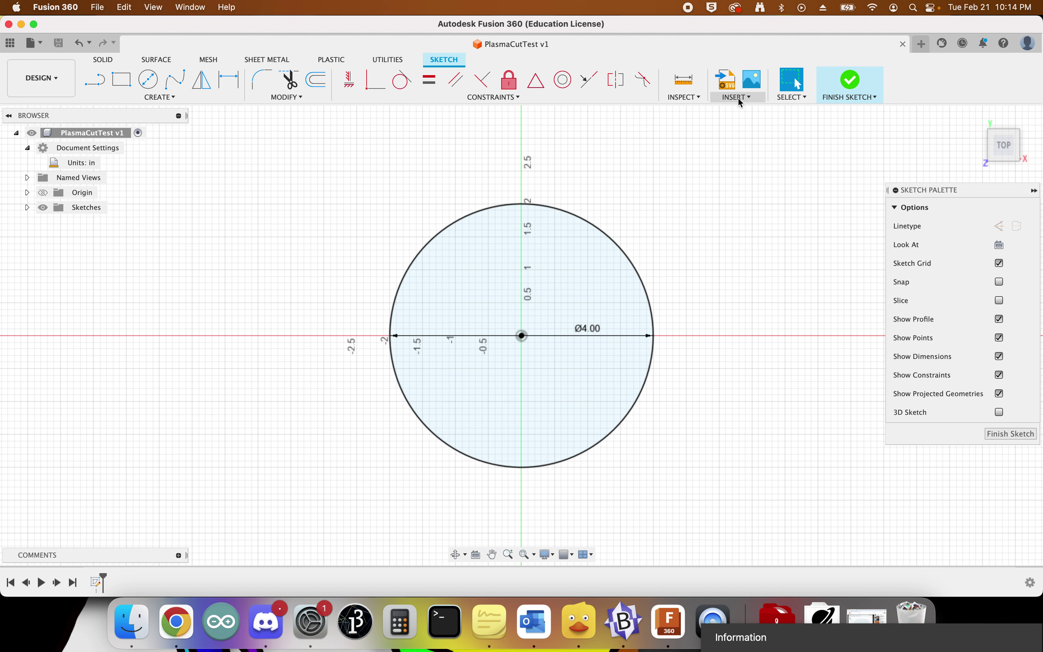
{"action": "left_click", "coordinate": [739, 99]}
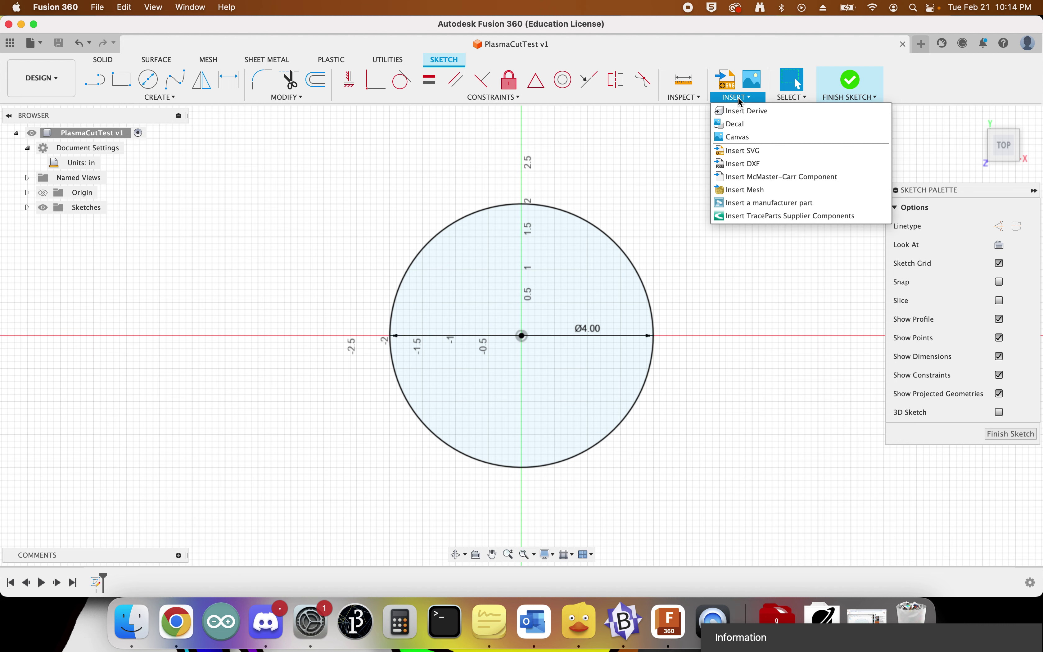
{"action": "left_click", "coordinate": [745, 151]}
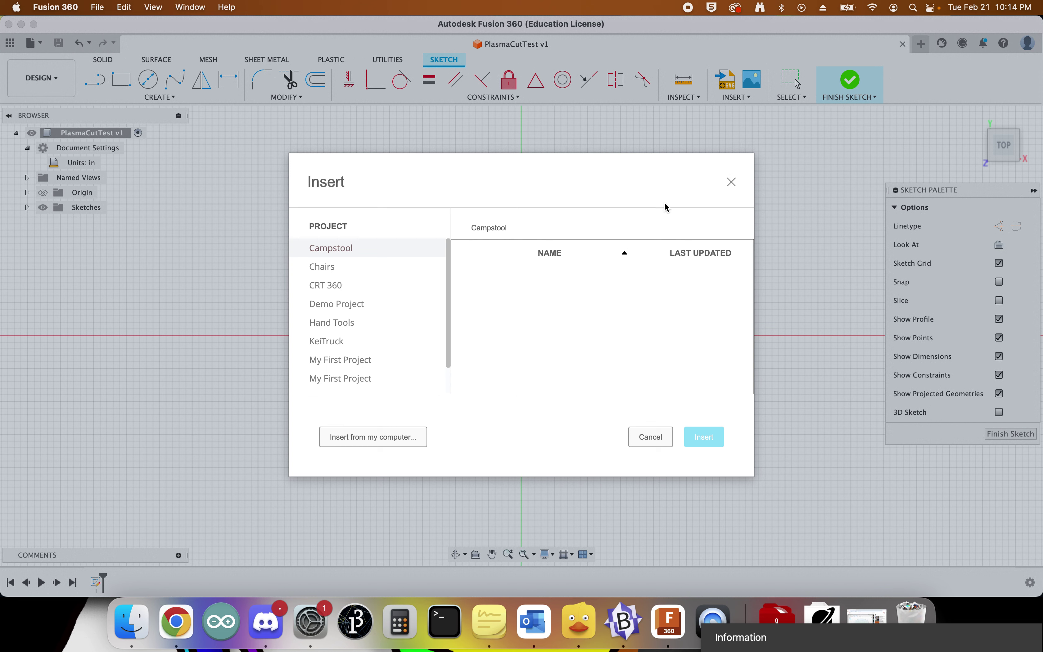
{"action": "left_click", "coordinate": [374, 437]}
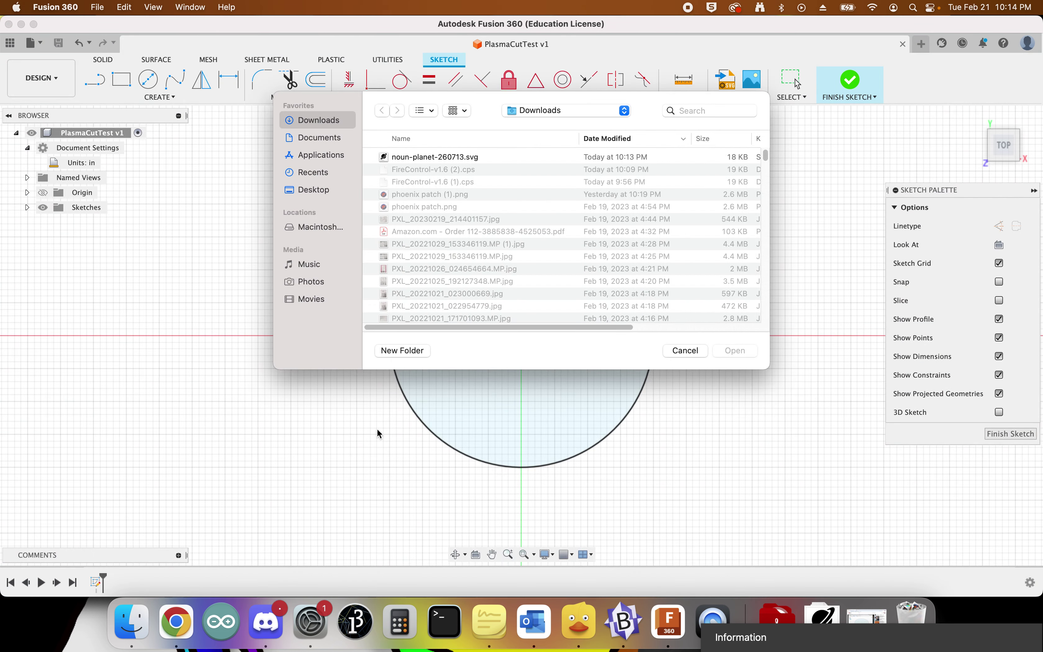
{"action": "left_click", "coordinate": [424, 159]}
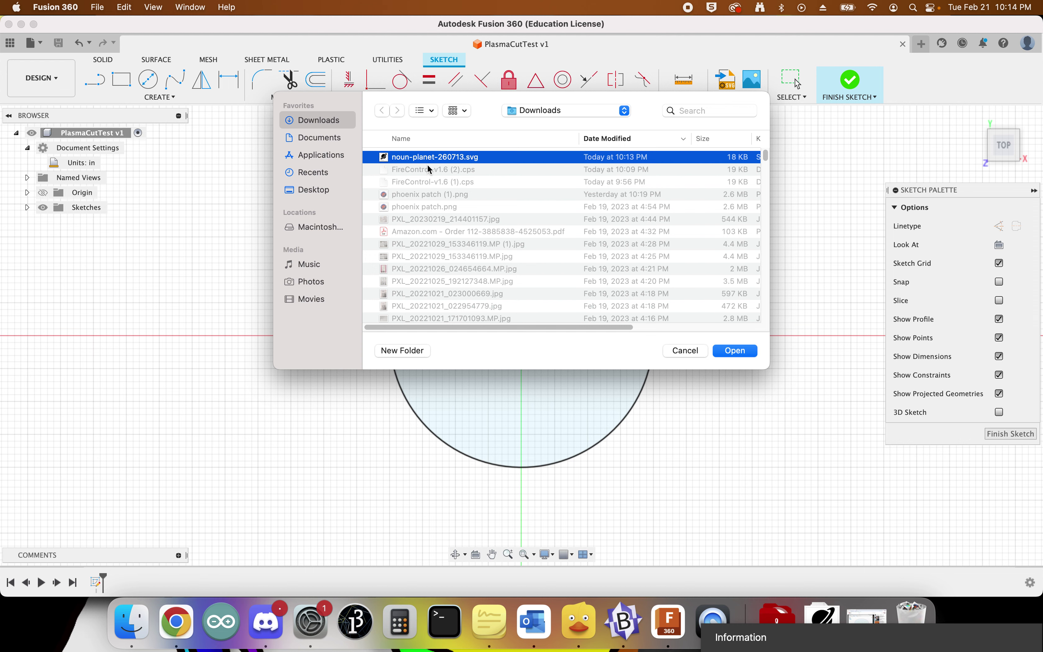
{"action": "left_click", "coordinate": [735, 351]}
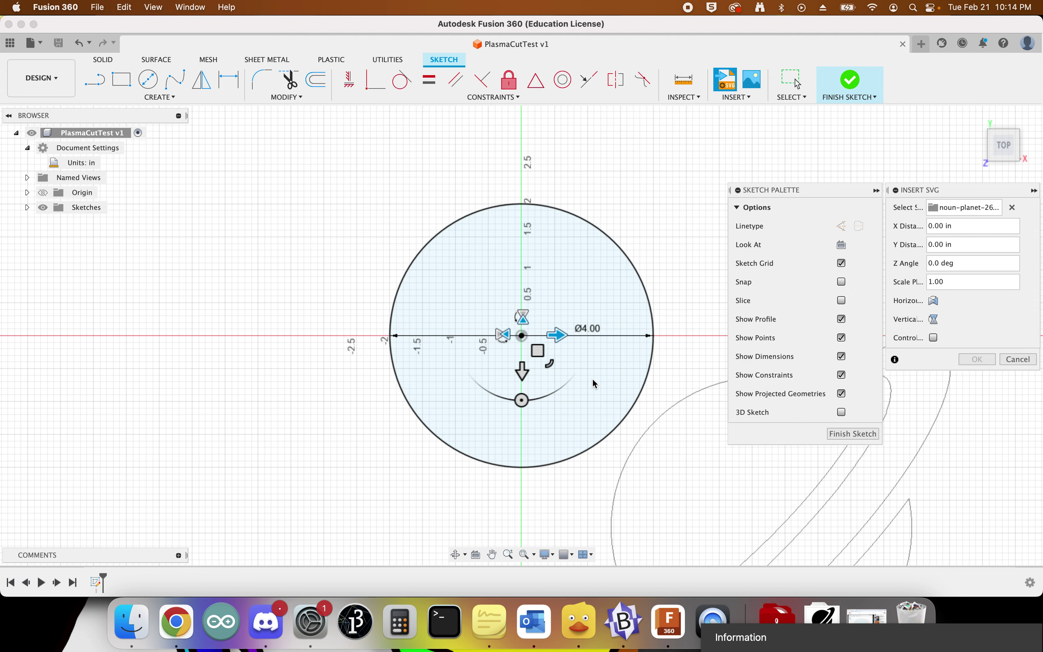
{"action": "scroll", "coordinate": [634, 409], "scroll_direction": "down", "scroll_amount": 5}
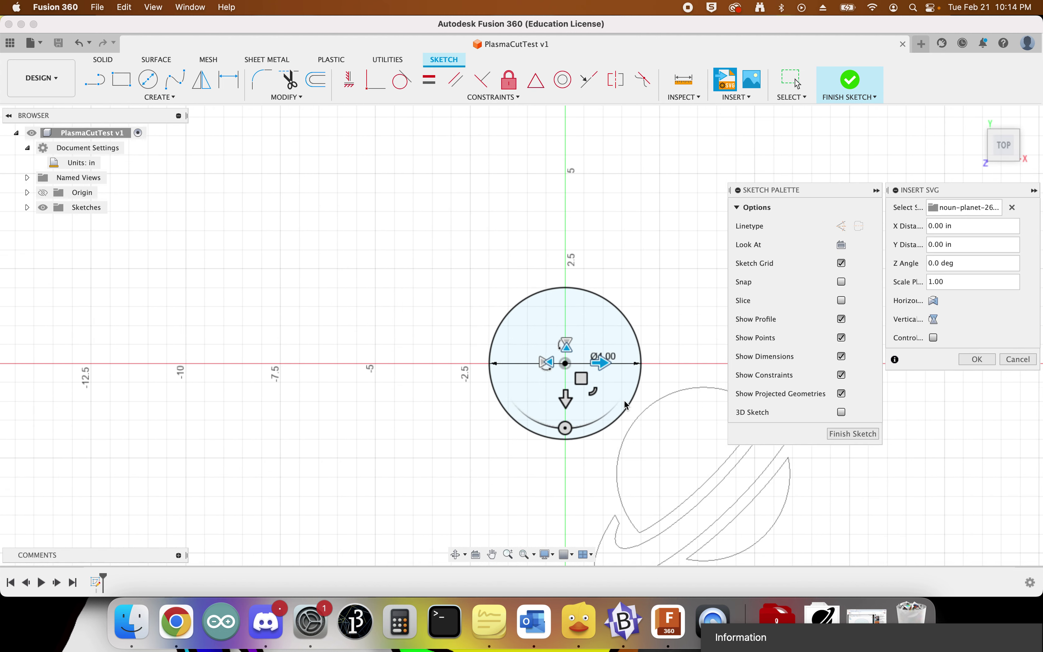
{"action": "scroll", "coordinate": [643, 475], "scroll_direction": "down", "scroll_amount": 2}
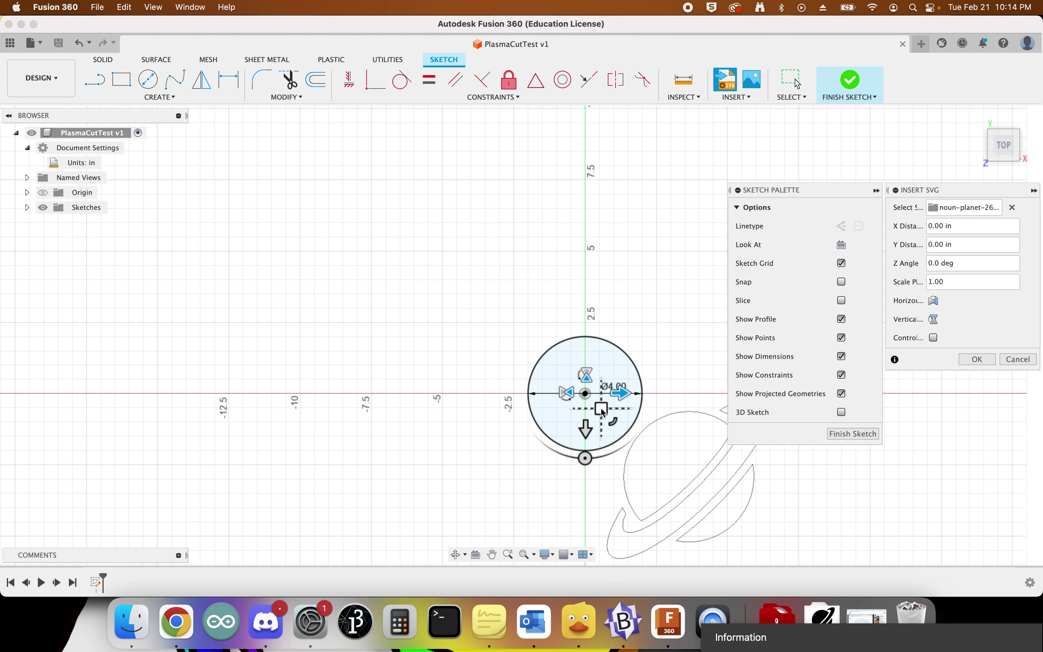